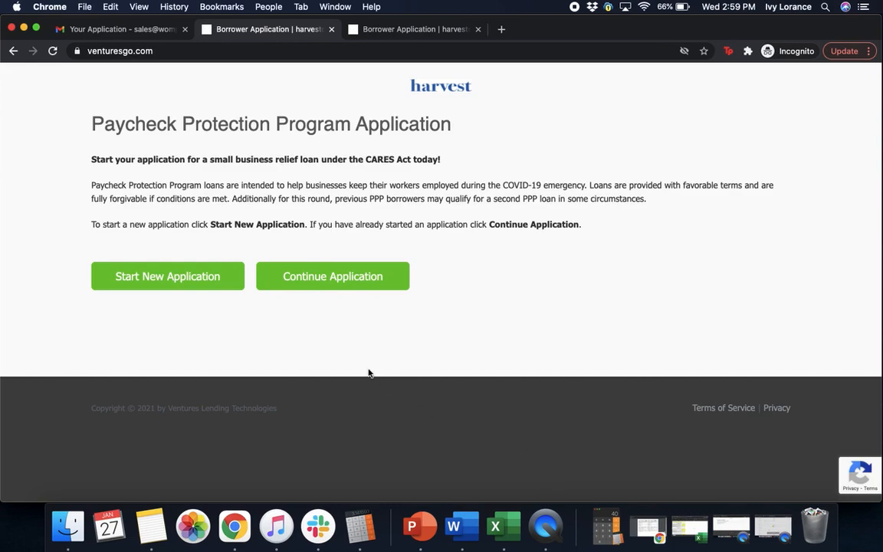
Step: Start a brand-new PPP loan application from the Continue Application page
{"action": "left_click", "coordinate": [319, 289]}
{"action": "left_click", "coordinate": [192, 284]}
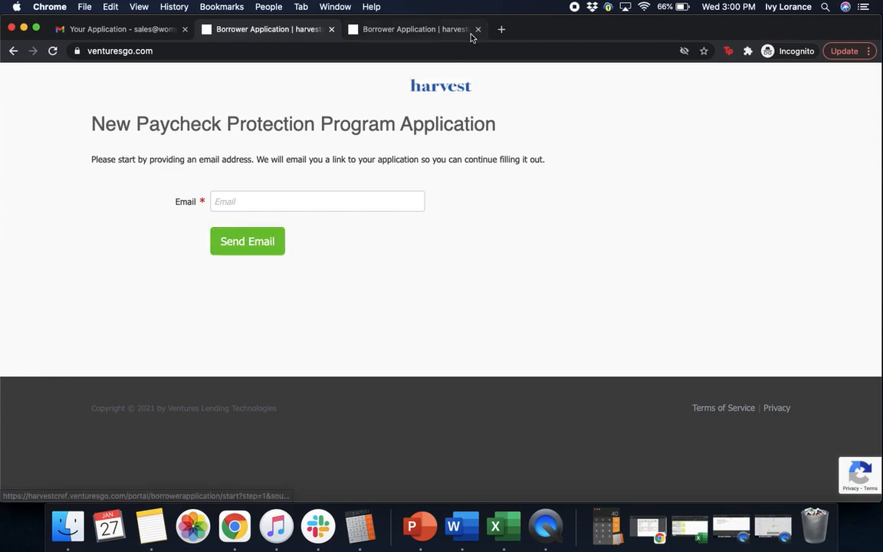
Step: Answer No to having an existing funded loan to load the full application form
{"action": "left_click", "coordinate": [430, 29]}
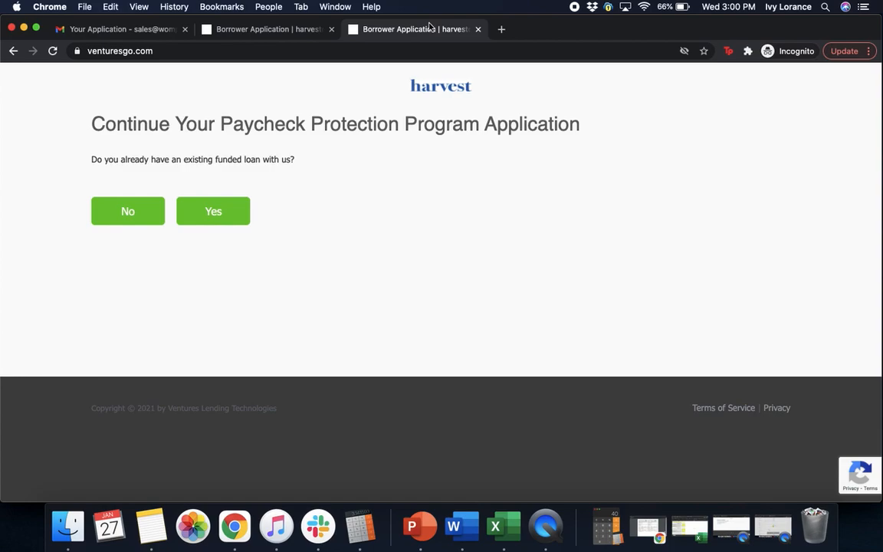
{"action": "left_click", "coordinate": [135, 221]}
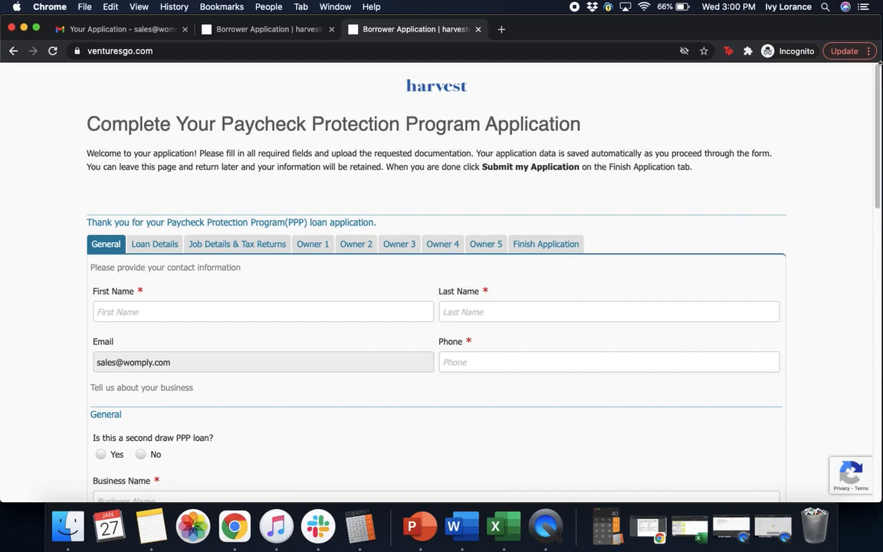
{"action": "left_click_drag", "start_coordinate": [876, 102], "coordinate": [873, 135]}
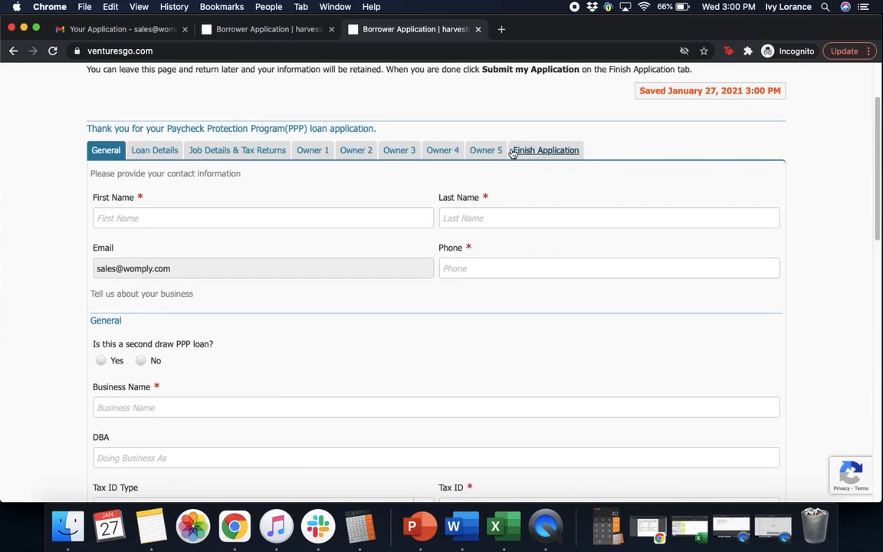
Step: Enter the contact's first and last name
{"action": "left_click", "coordinate": [324, 217]}
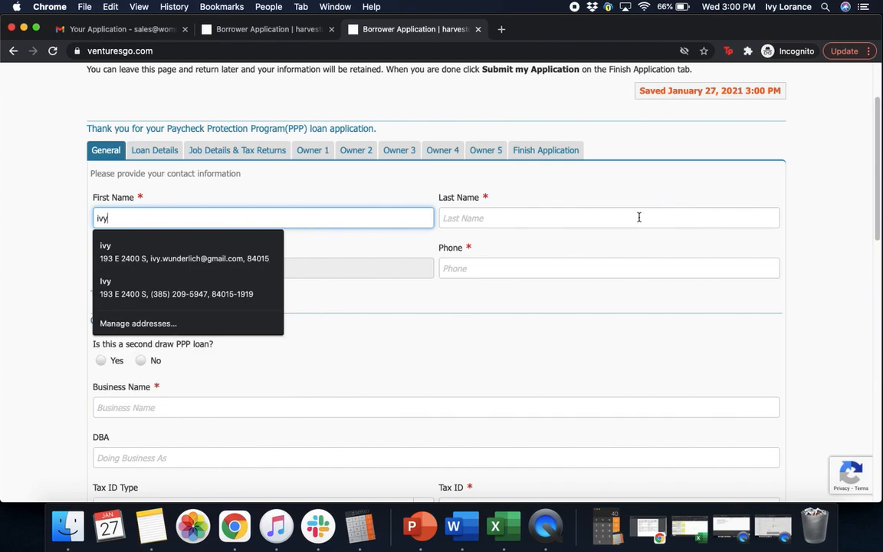
{"action": "left_click", "coordinate": [544, 218]}
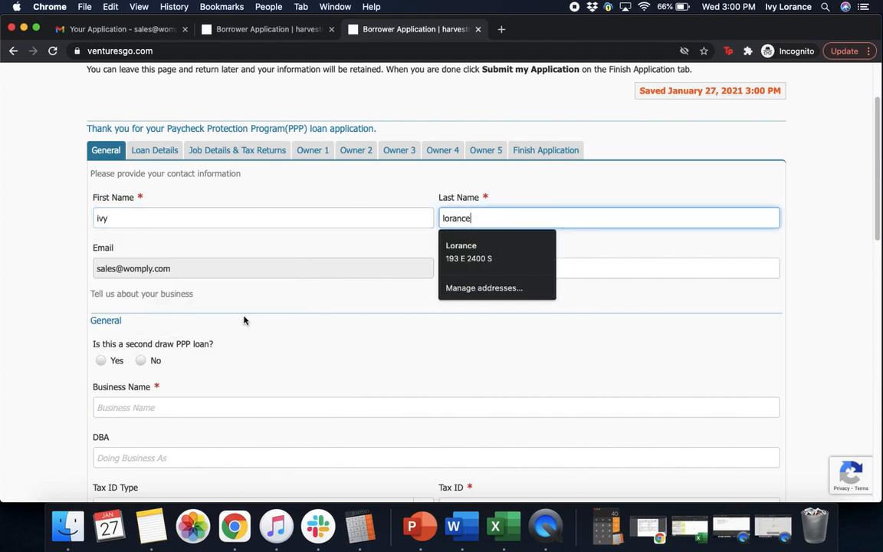
{"action": "key", "text": "Tab"}
Step: Fill in the contact's phone number
{"action": "left_click", "coordinate": [470, 268]}
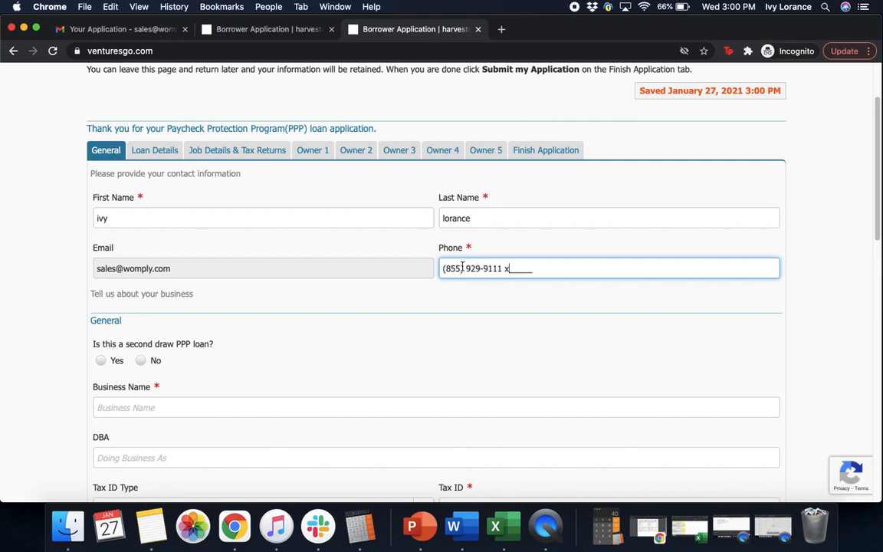
{"action": "left_click", "coordinate": [381, 301]}
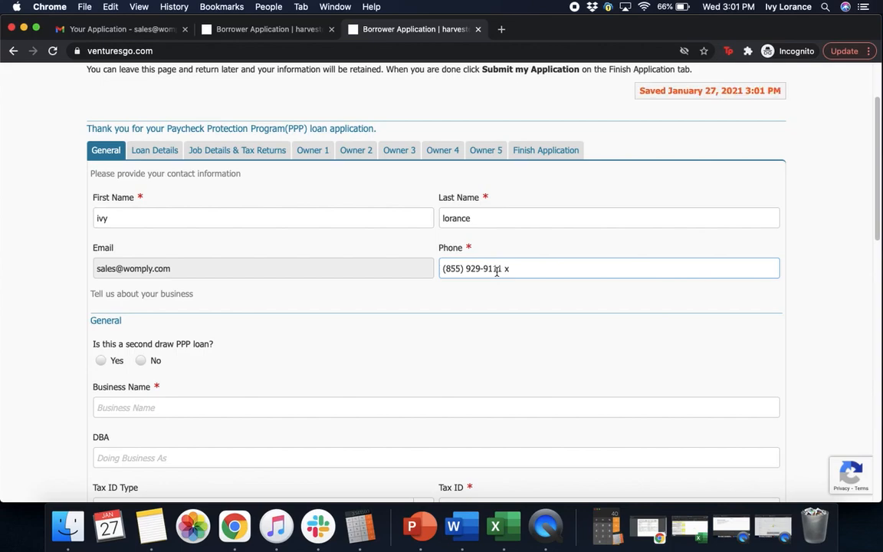
{"action": "left_click", "coordinate": [380, 327]}
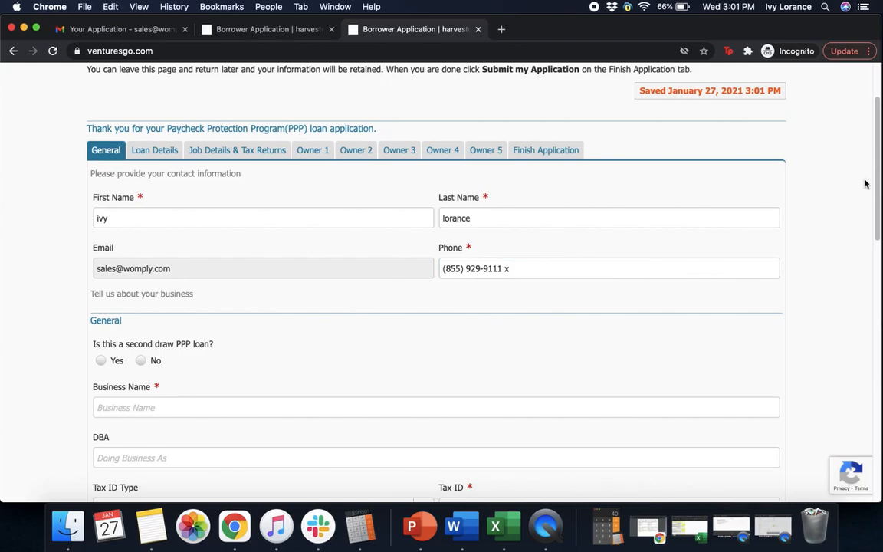
{"action": "scroll", "coordinate": [869, 201], "scroll_direction": "down", "scroll_amount": 3}
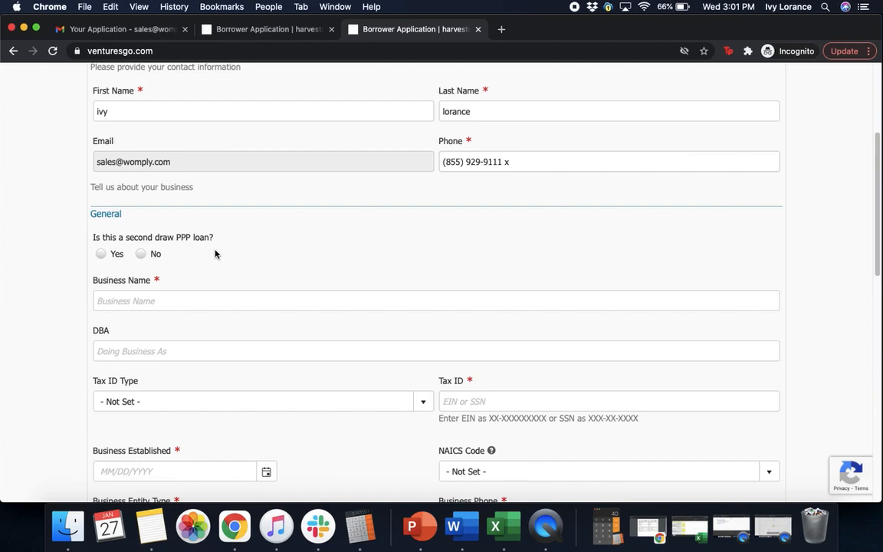
Step: Mark the loan as a second draw and name the business 'oto analytics'
{"action": "left_click", "coordinate": [101, 255]}
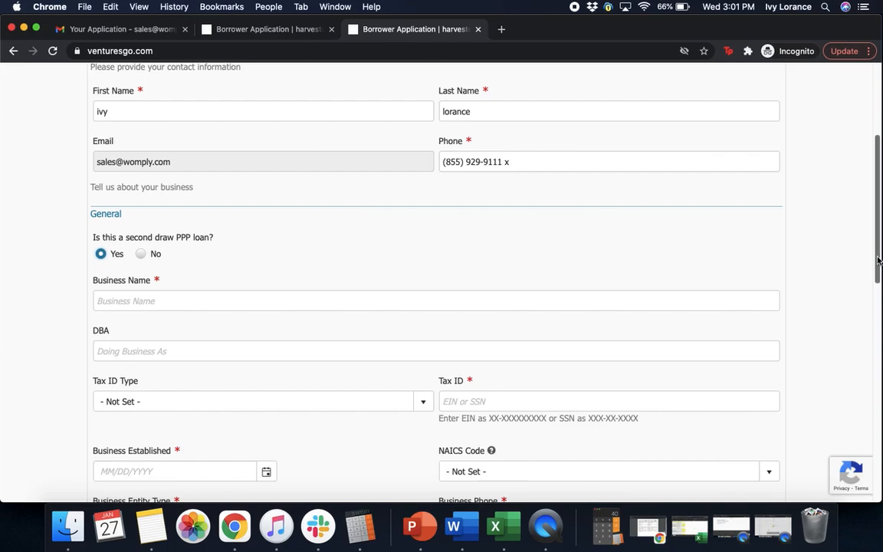
{"action": "scroll", "coordinate": [626, 194], "scroll_direction": "up", "scroll_amount": 4}
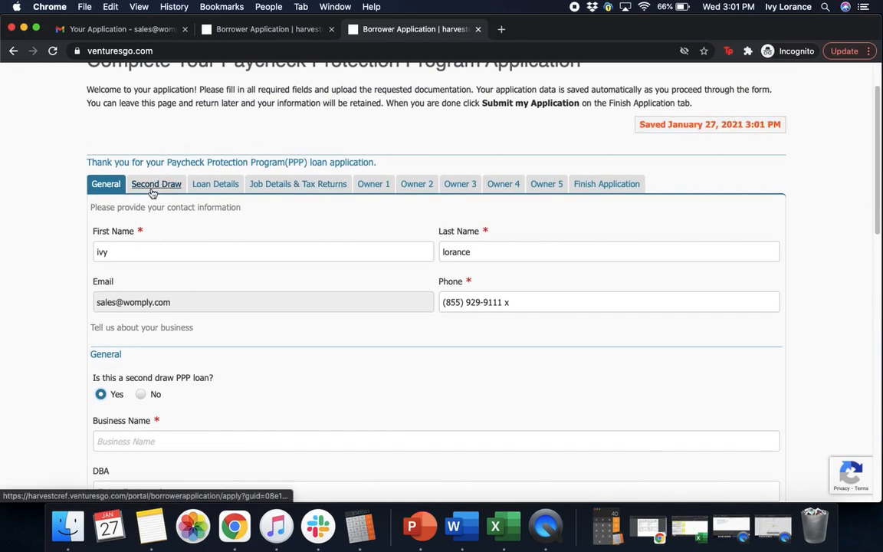
{"action": "scroll", "coordinate": [871, 211], "scroll_direction": "down", "scroll_amount": 5}
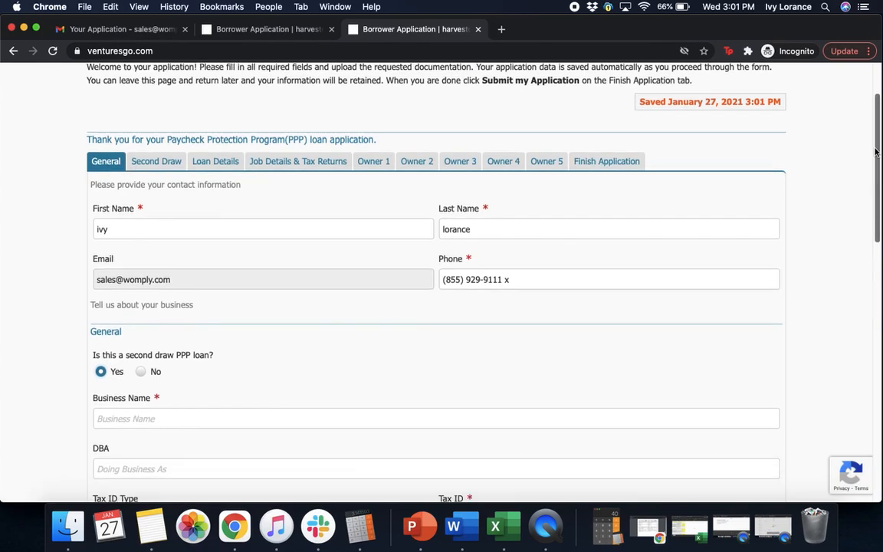
{"action": "scroll", "coordinate": [870, 211], "scroll_direction": "down", "scroll_amount": 3}
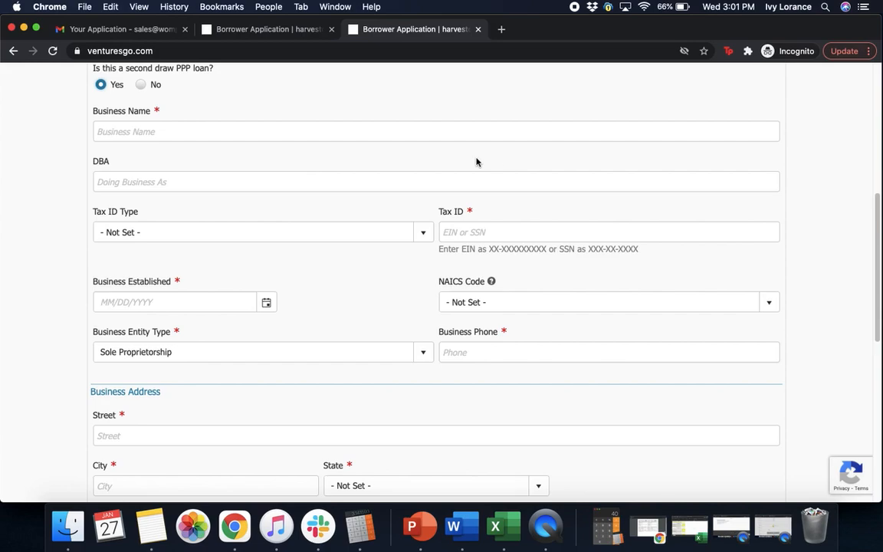
{"action": "left_click", "coordinate": [463, 129]}
{"action": "type", "text": "ot"}
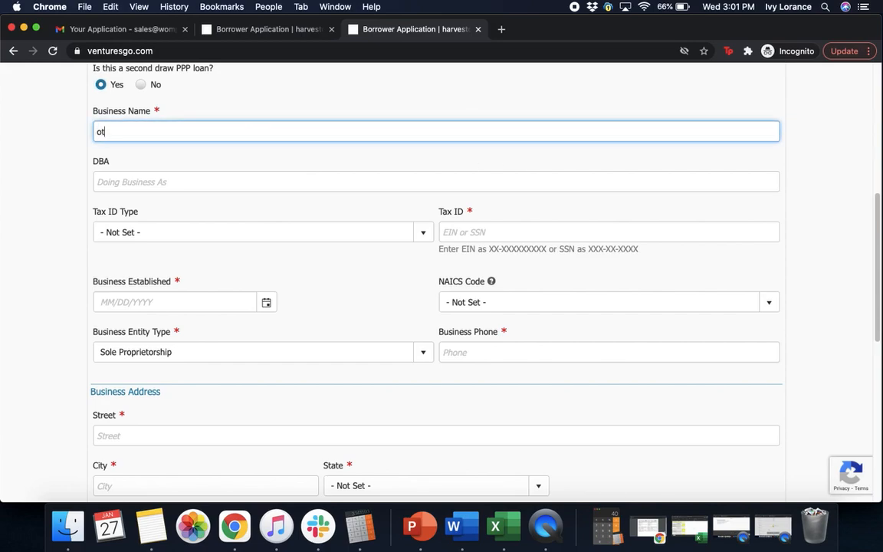
{"action": "type", "text": "o analytics"}
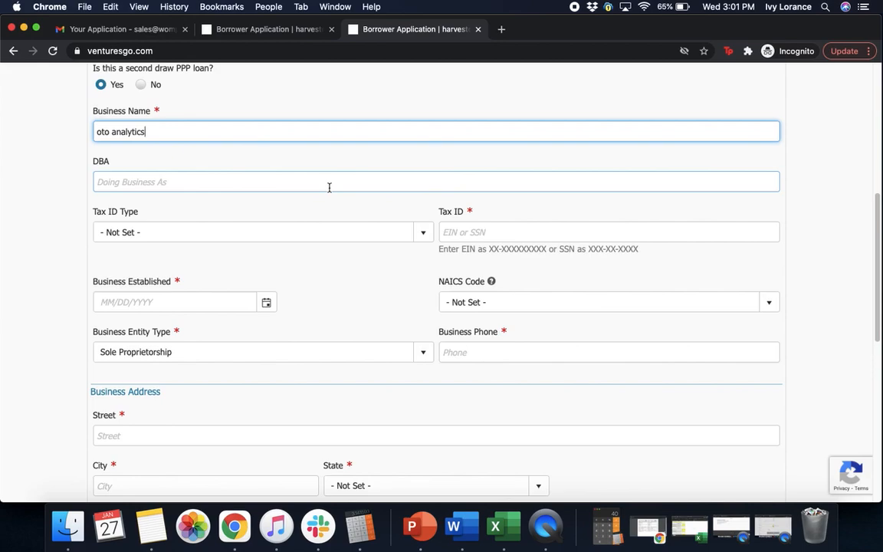
Step: Set Tax ID Type to SSN and enter the owner's SSN as the Tax ID
{"action": "left_click", "coordinate": [169, 239]}
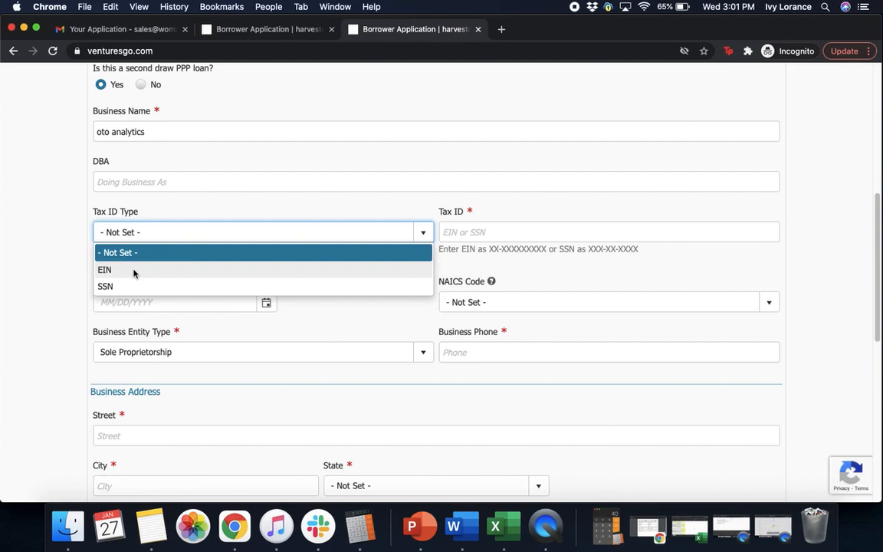
{"action": "left_click", "coordinate": [122, 287]}
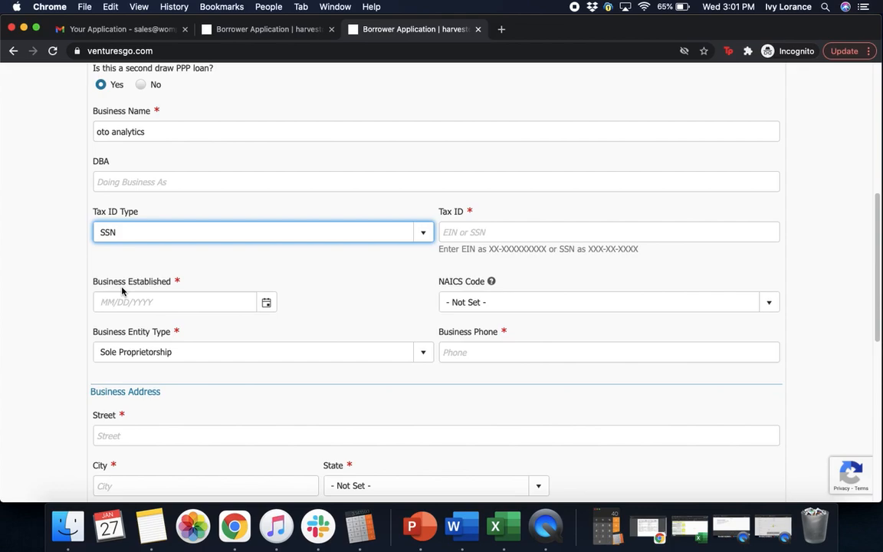
{"action": "left_click", "coordinate": [487, 230]}
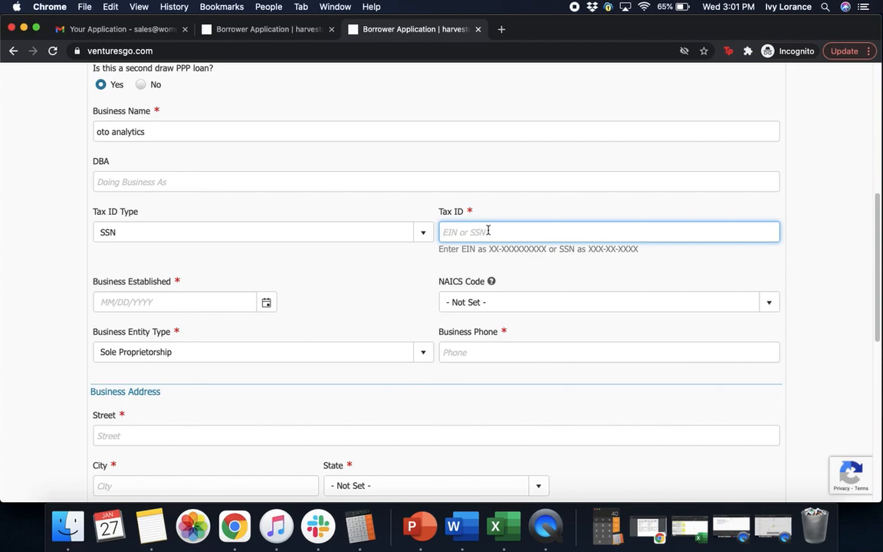
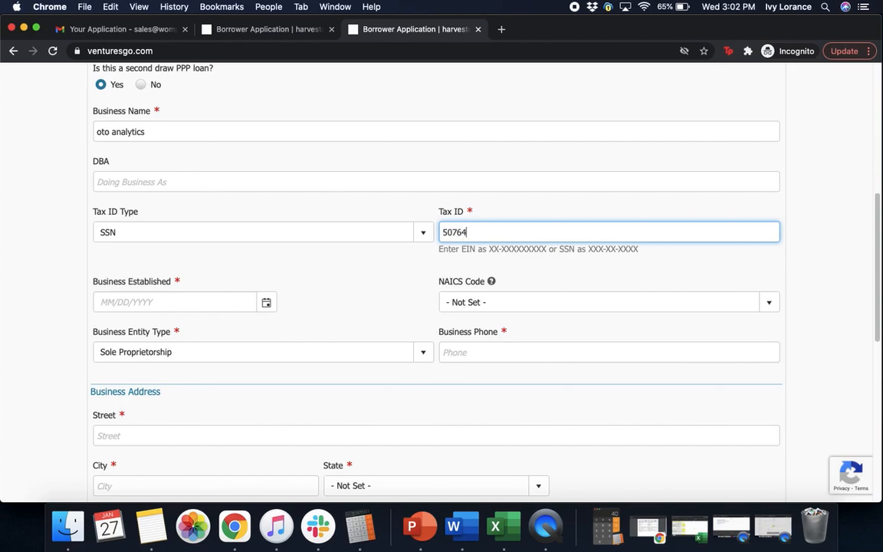
{"action": "left_click", "coordinate": [495, 264]}
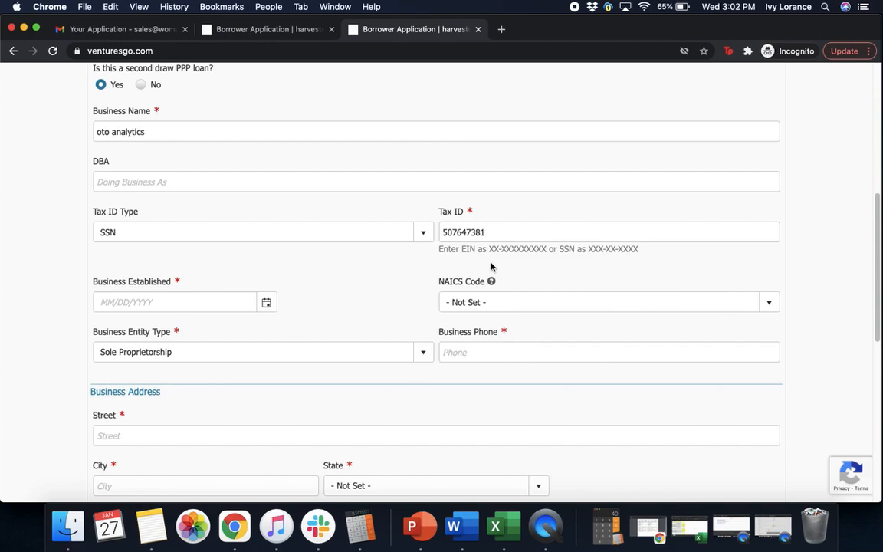
{"action": "left_click_drag", "start_coordinate": [875, 215], "coordinate": [875, 234]}
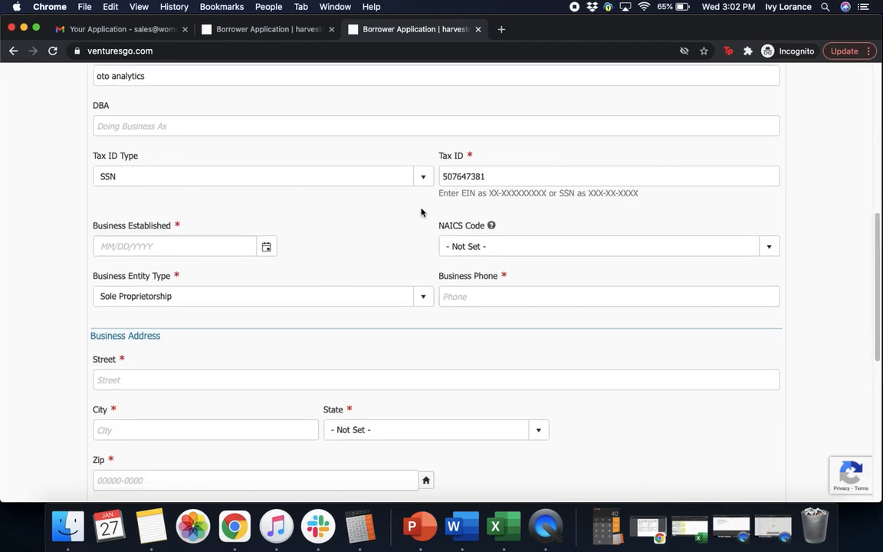
Step: Set the business established date to 02/01/2012
{"action": "left_click", "coordinate": [194, 246]}
{"action": "type", "text": "0"}
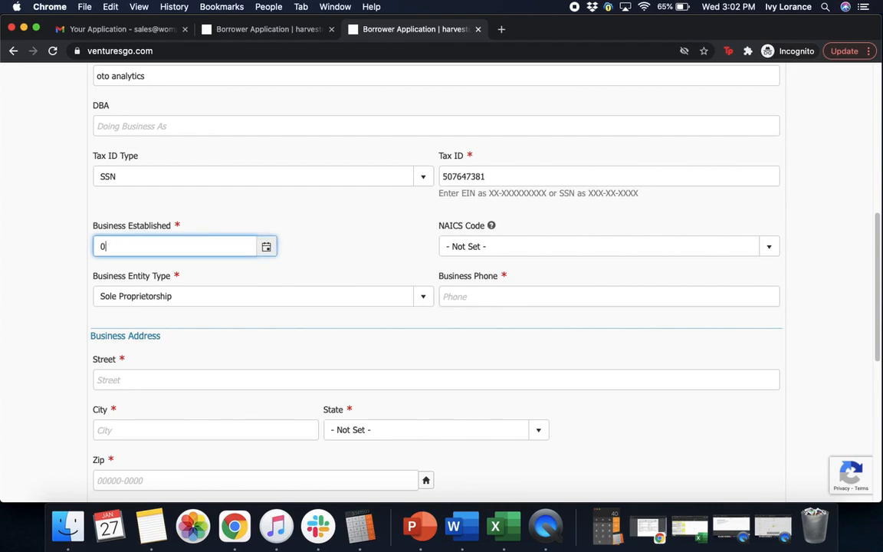
{"action": "type", "text": "2/01/2012"}
{"action": "left_click", "coordinate": [545, 213]}
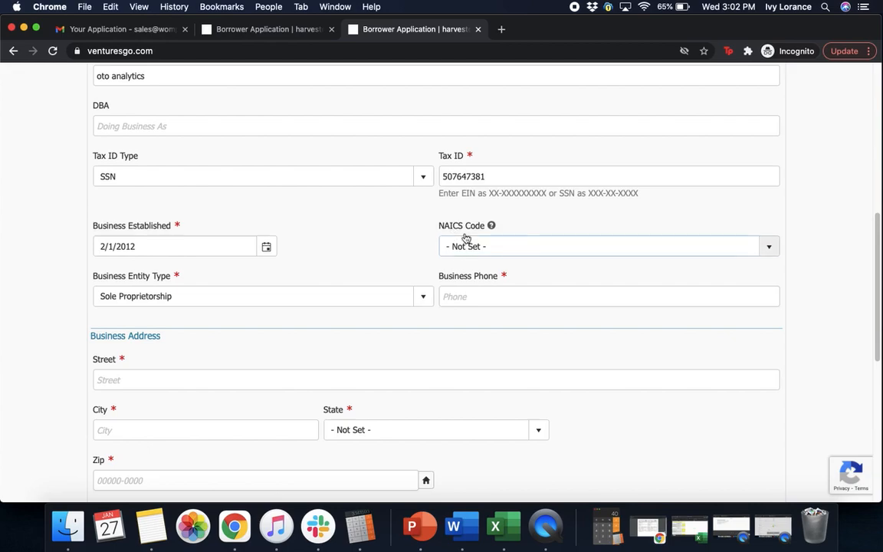
Step: Choose 541613-Marketing Consulting Services as the NAICS code
{"action": "left_click", "coordinate": [468, 252]}
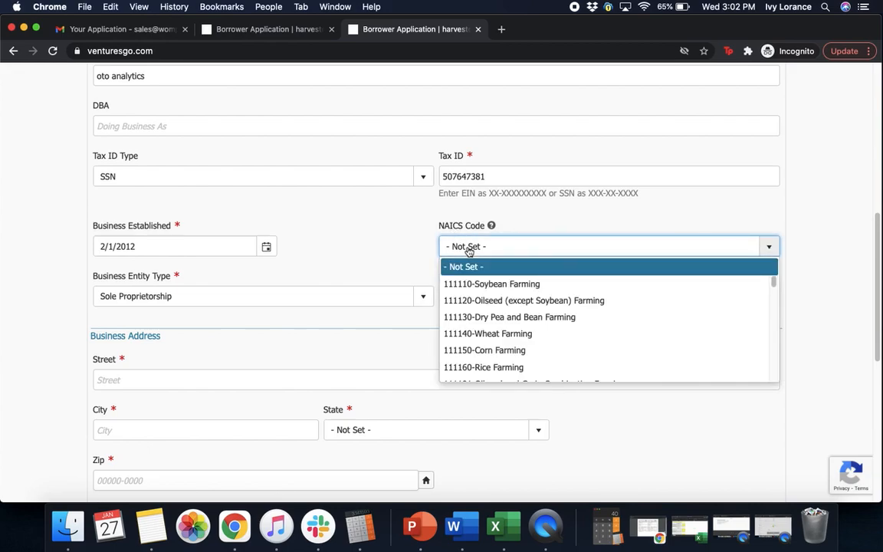
{"action": "type", "text": "541110-Offices of Lawyers"}
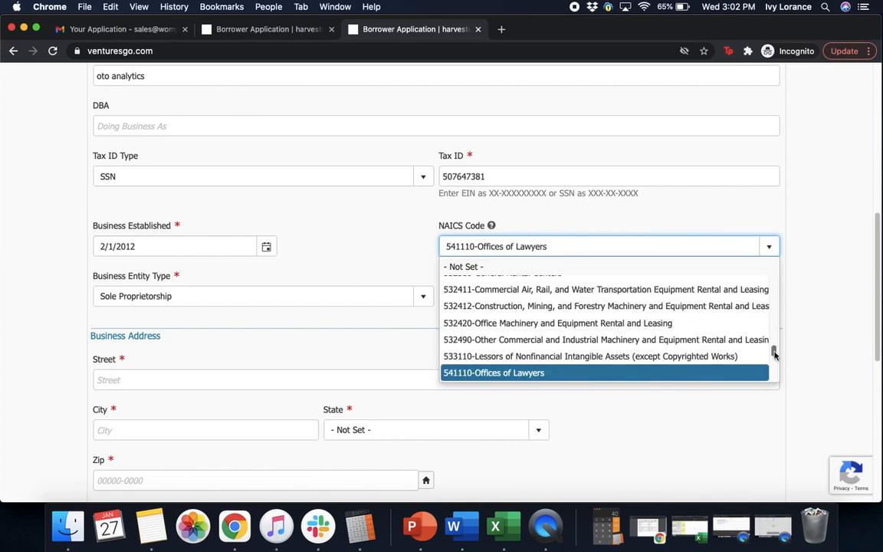
{"action": "scroll", "coordinate": [773, 354], "scroll_direction": "down", "scroll_amount": 3}
{"action": "scroll", "coordinate": [774, 354], "scroll_direction": "down", "scroll_amount": 3}
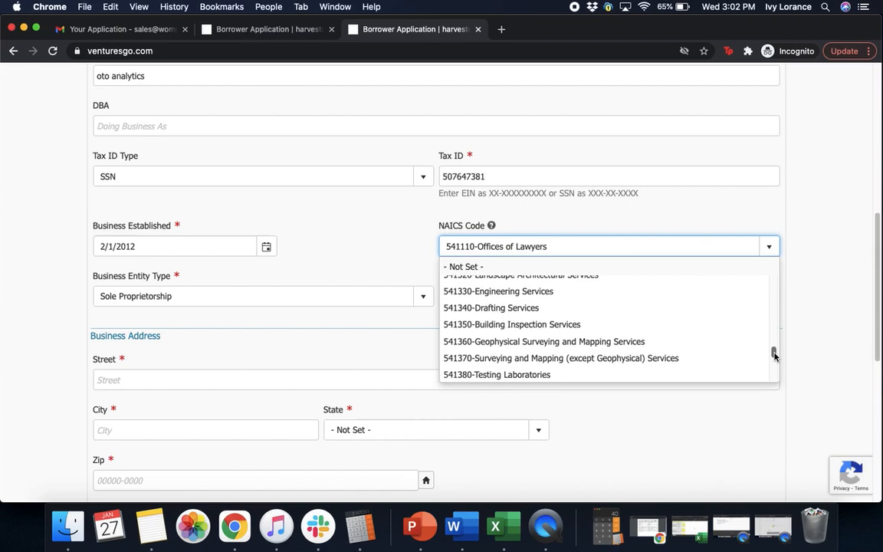
{"action": "scroll", "coordinate": [774, 355], "scroll_direction": "down", "scroll_amount": 3}
{"action": "scroll", "coordinate": [774, 356], "scroll_direction": "down", "scroll_amount": 2}
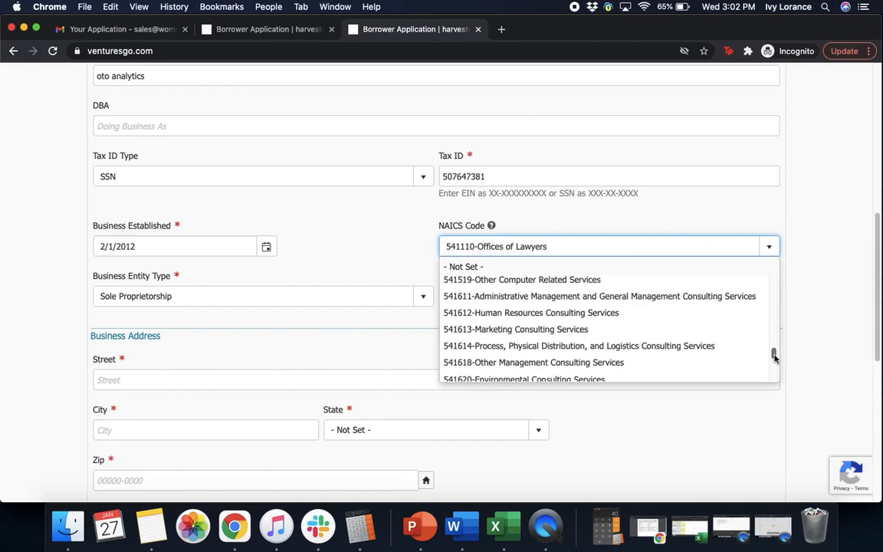
{"action": "left_click", "coordinate": [548, 329]}
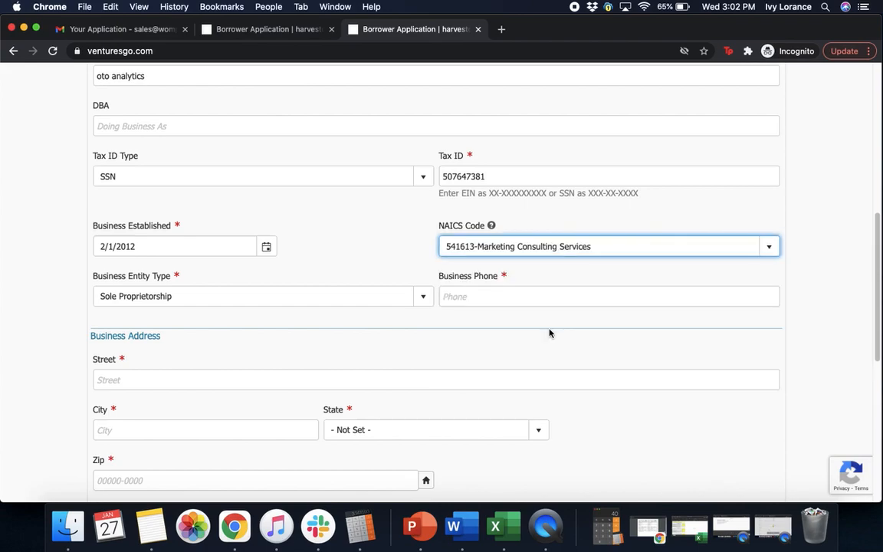
{"action": "left_click", "coordinate": [553, 274]}
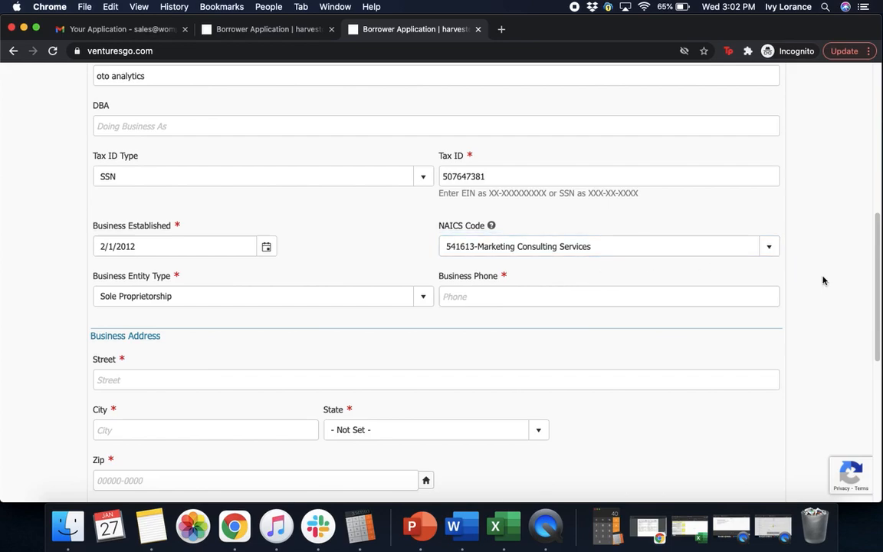
{"action": "left_click_drag", "start_coordinate": [880, 297], "coordinate": [881, 299]}
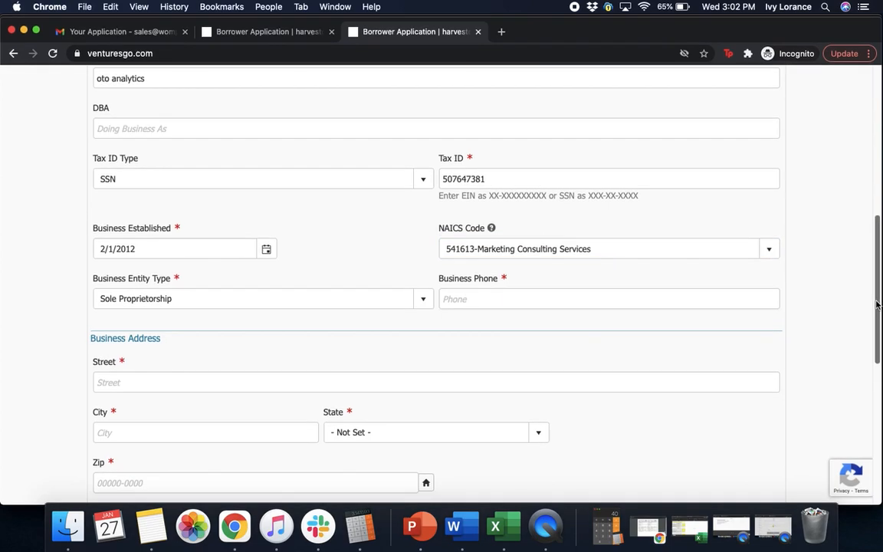
{"action": "scroll", "coordinate": [790, 261], "scroll_direction": "down", "scroll_amount": 2}
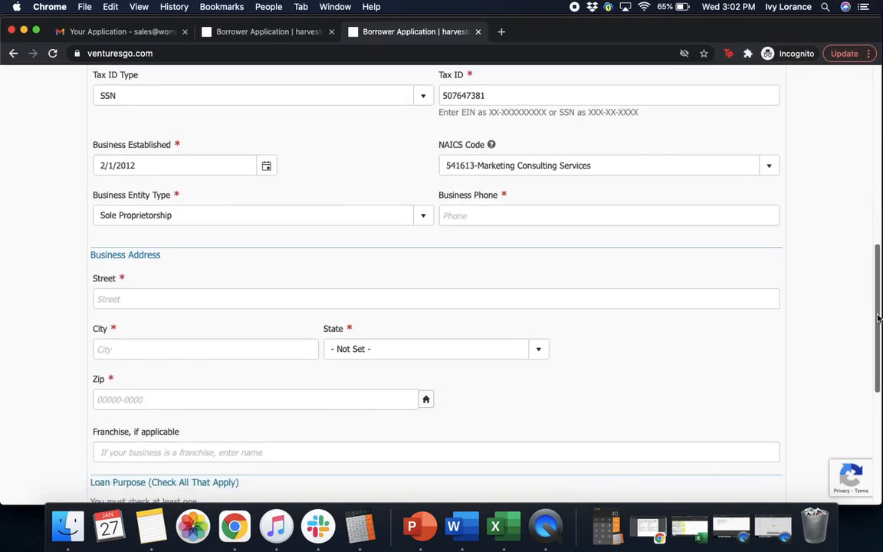
Step: Set the Business Entity Type to Independent Contractor
{"action": "left_click", "coordinate": [179, 222]}
{"action": "scroll", "coordinate": [427, 326], "scroll_direction": "down", "scroll_amount": 1}
{"action": "left_click_drag", "start_coordinate": [427, 325], "coordinate": [429, 345]}
{"action": "left_click_drag", "start_coordinate": [428, 337], "coordinate": [393, 264]}
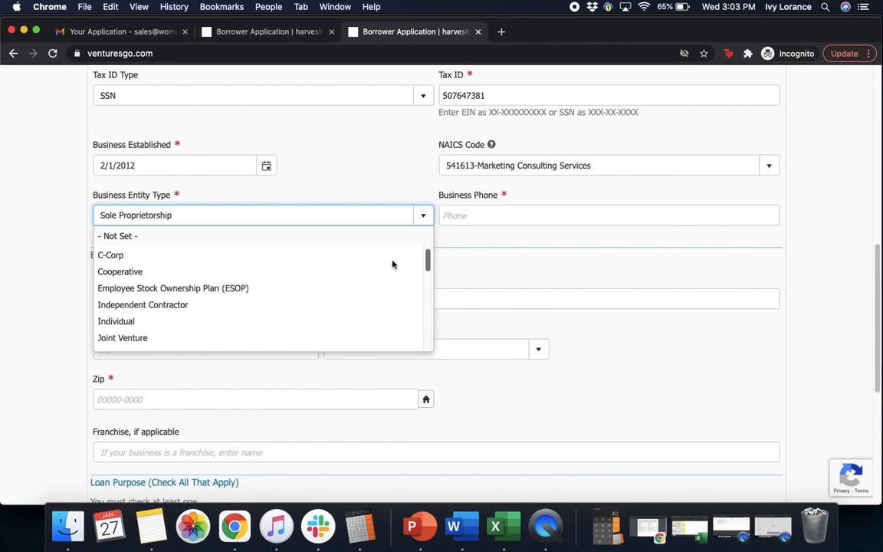
{"action": "left_click", "coordinate": [158, 304]}
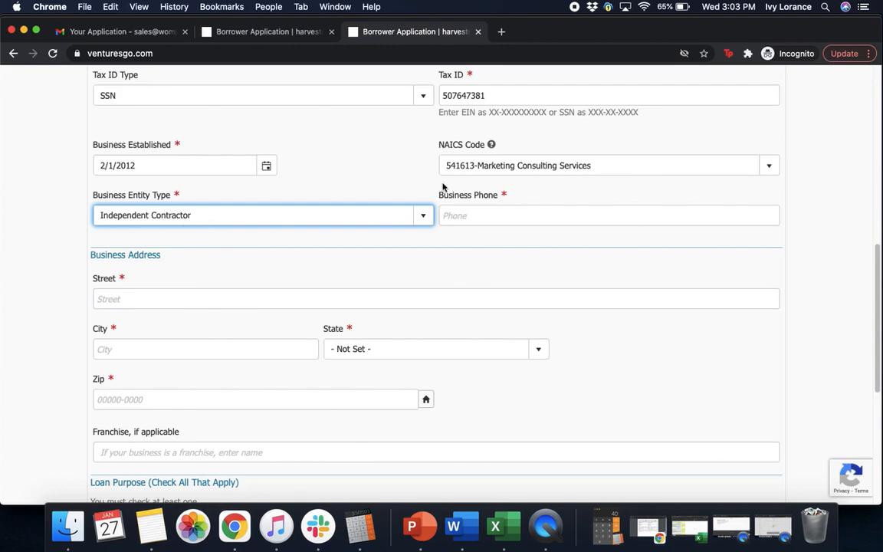
Step: Fill in the business phone number
{"action": "left_click", "coordinate": [525, 215]}
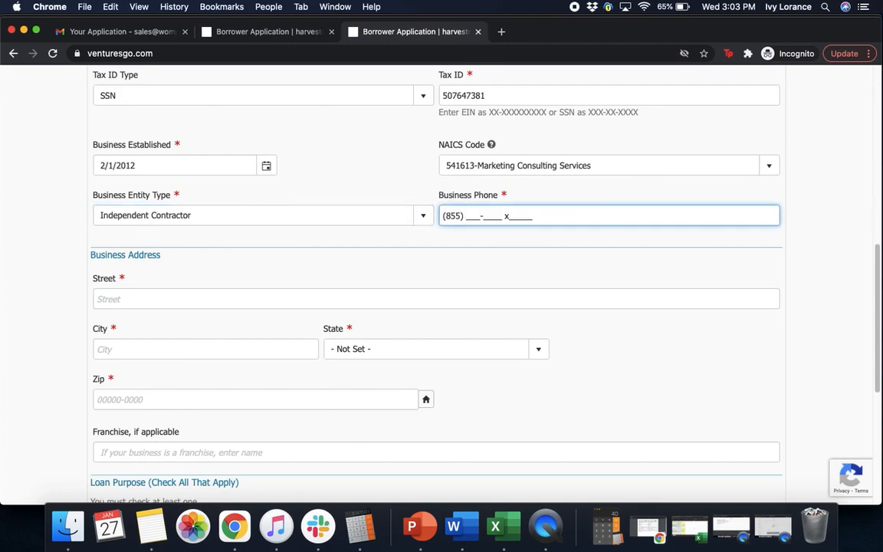
{"action": "left_click", "coordinate": [807, 230]}
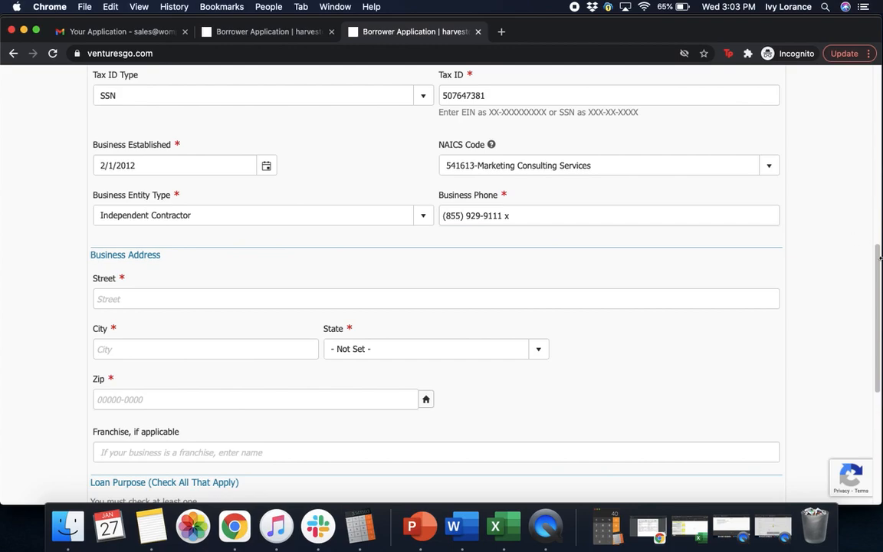
{"action": "scroll", "coordinate": [858, 299], "scroll_direction": "down", "scroll_amount": 2}
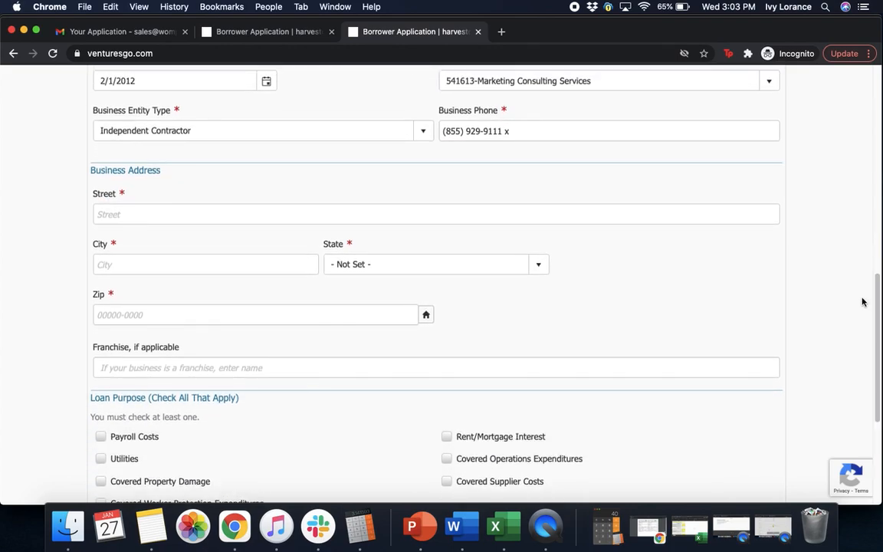
Step: Enter the business street address and city, correcting a typo in the city
{"action": "left_click", "coordinate": [181, 214]}
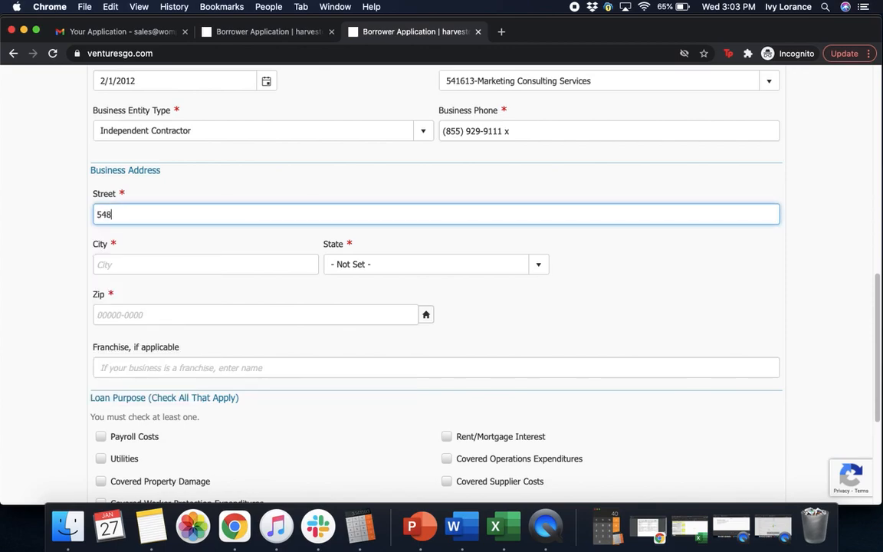
{"action": "left_click", "coordinate": [130, 260]}
{"action": "type", "text": "san fracn=="}
{"action": "key", "text": "BackSpace"}
{"action": "key", "text": "BackSpace"}
{"action": "key", "text": "BackSpace"}
{"action": "key", "text": "BackSpace"}
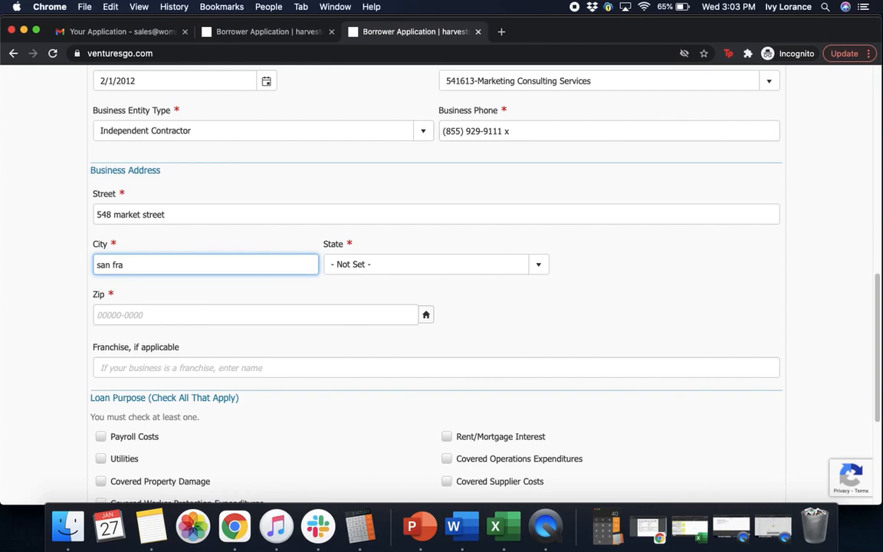
{"action": "type", "text": "ncisco"}
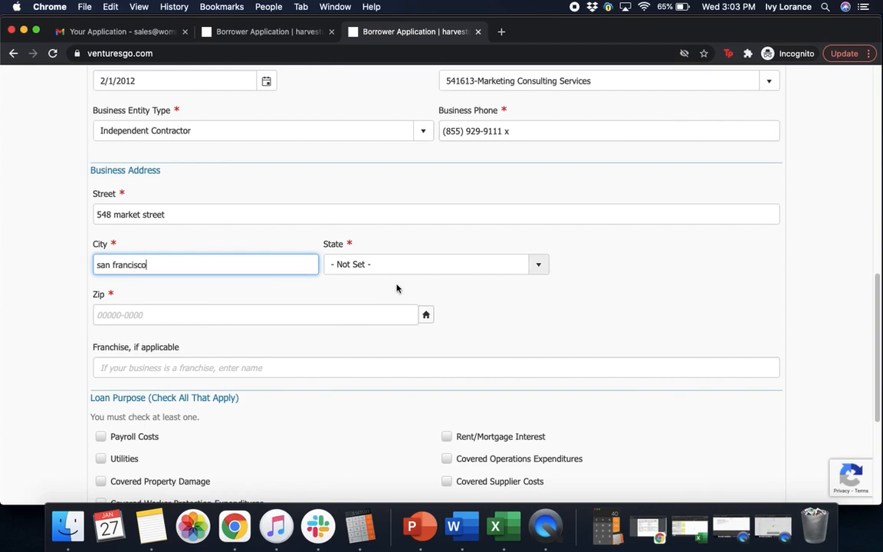
Step: Choose California as the state and complete the nine-digit ZIP code via lookup
{"action": "left_click", "coordinate": [390, 268]}
{"action": "left_click", "coordinate": [353, 390]}
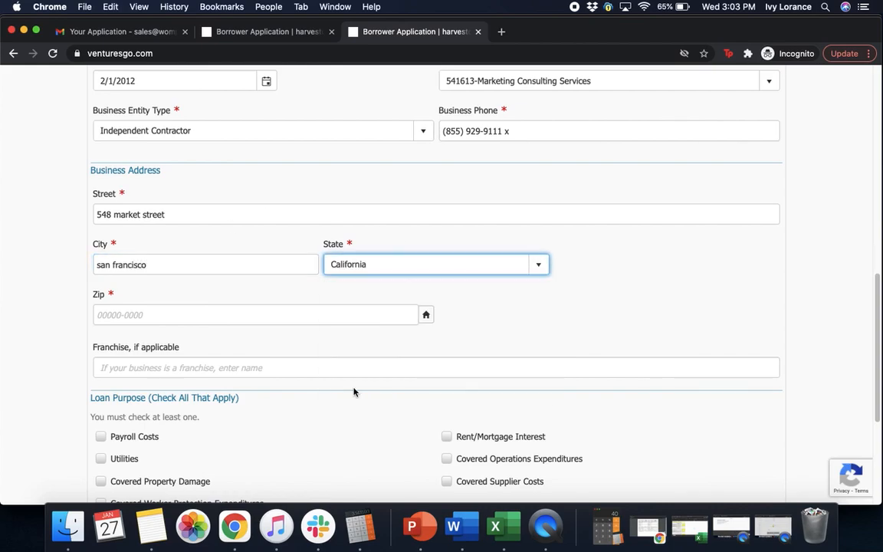
{"action": "left_click", "coordinate": [162, 311]}
{"action": "type", "text": "9"}
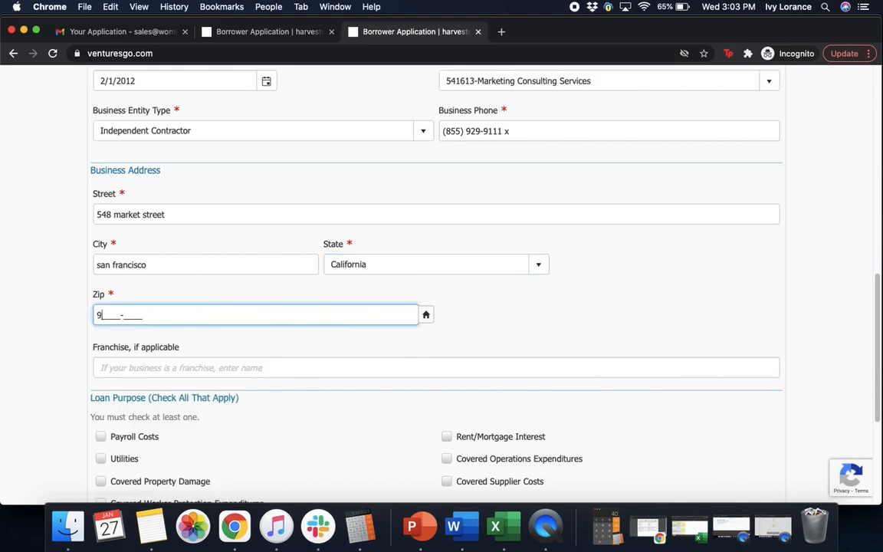
{"action": "type", "text": "4104-"}
{"action": "left_click", "coordinate": [577, 311]}
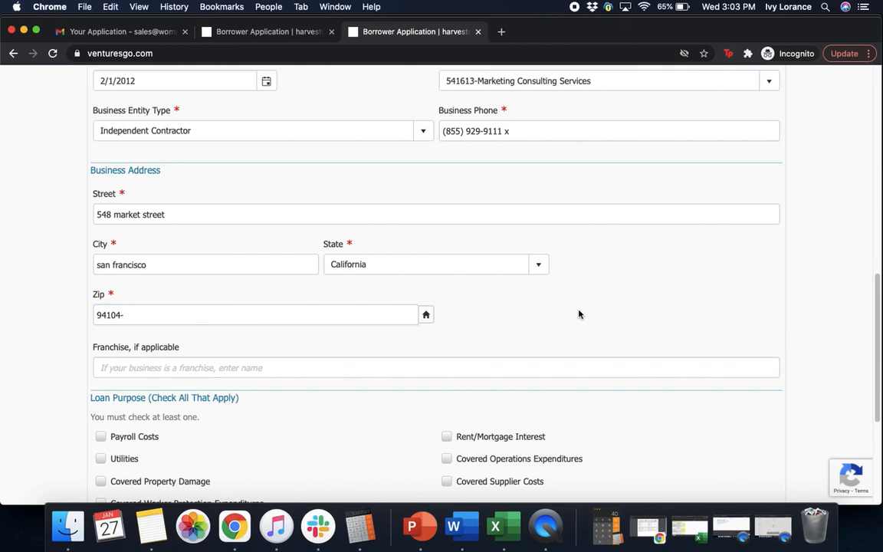
{"action": "left_click", "coordinate": [422, 315]}
Step: Check Payroll Costs under Loan Purpose and advance to the Second Draw tab
{"action": "scroll", "coordinate": [877, 338], "scroll_direction": "down", "scroll_amount": 1}
{"action": "scroll", "coordinate": [877, 338], "scroll_direction": "down", "scroll_amount": 3}
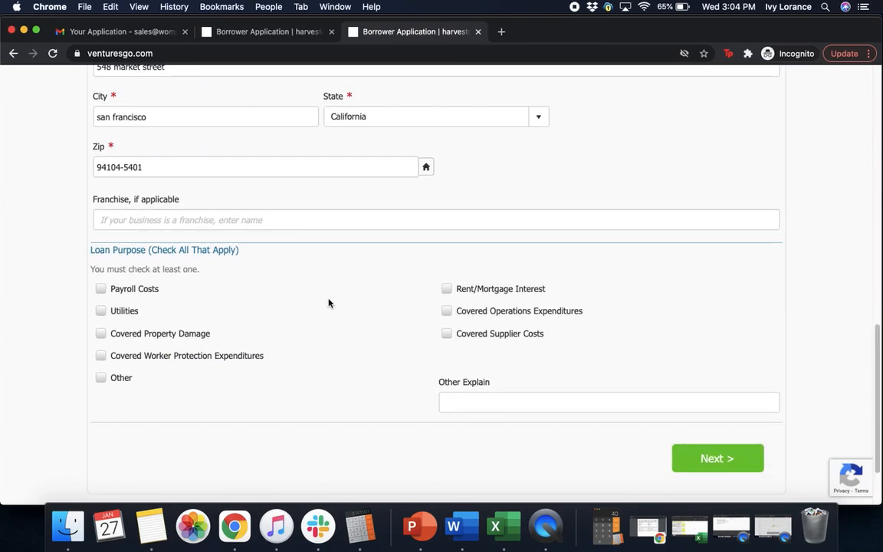
{"action": "left_click", "coordinate": [173, 217]}
{"action": "left_click", "coordinate": [102, 290]}
{"action": "left_click", "coordinate": [704, 457]}
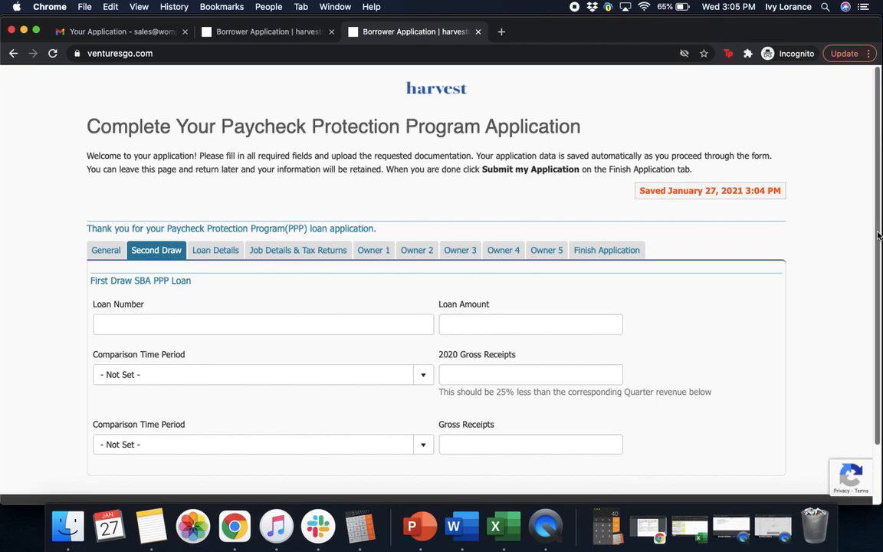
Step: Enter the first-draw loan number and a $14,500.00 first-draw loan amount
{"action": "scroll", "coordinate": [876, 270], "scroll_direction": "down", "scroll_amount": 2}
{"action": "scroll", "coordinate": [878, 283], "scroll_direction": "down", "scroll_amount": 3}
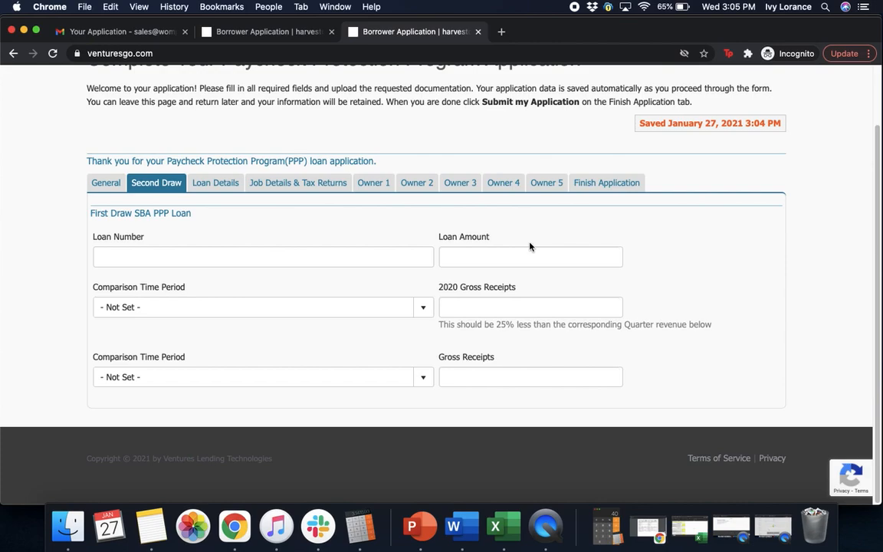
{"action": "left_click", "coordinate": [328, 261]}
{"action": "type", "text": "12"}
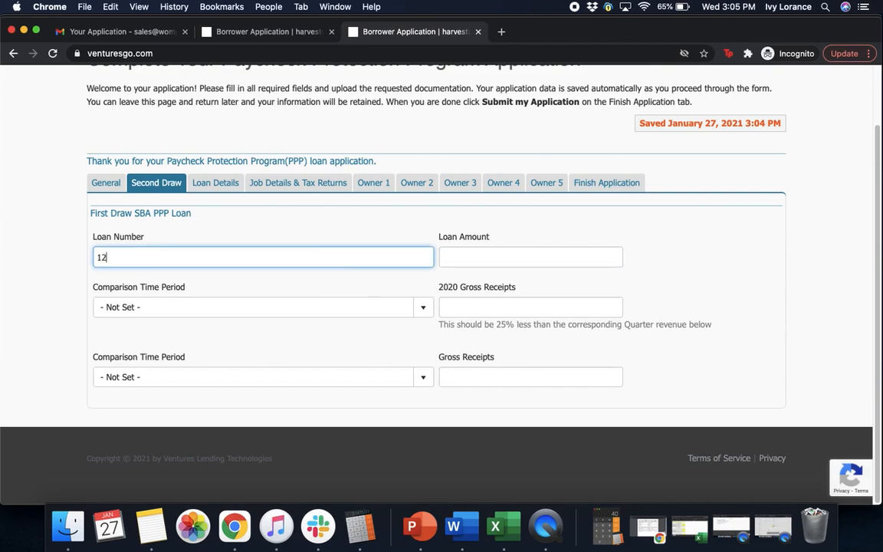
{"action": "type", "text": "3123123123"}
{"action": "left_click", "coordinate": [521, 258]}
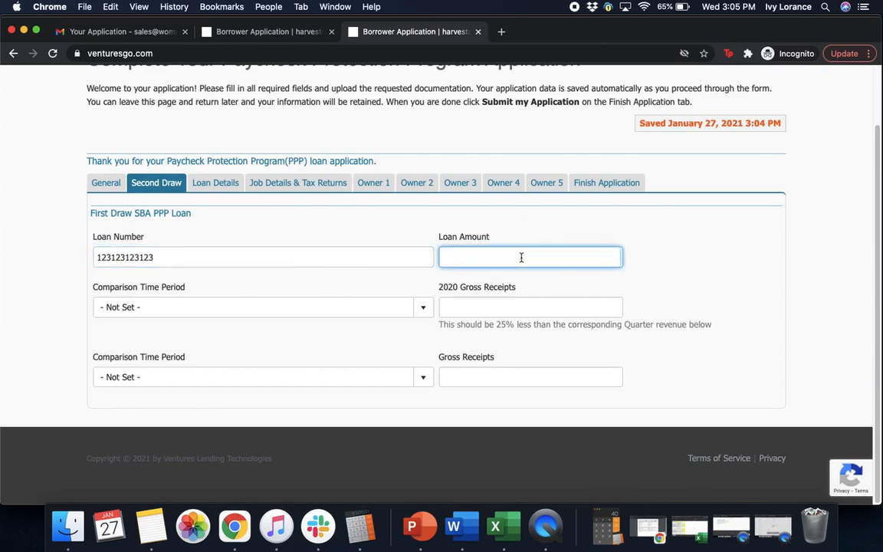
{"action": "type", "text": "14500"}
{"action": "left_click", "coordinate": [666, 250]}
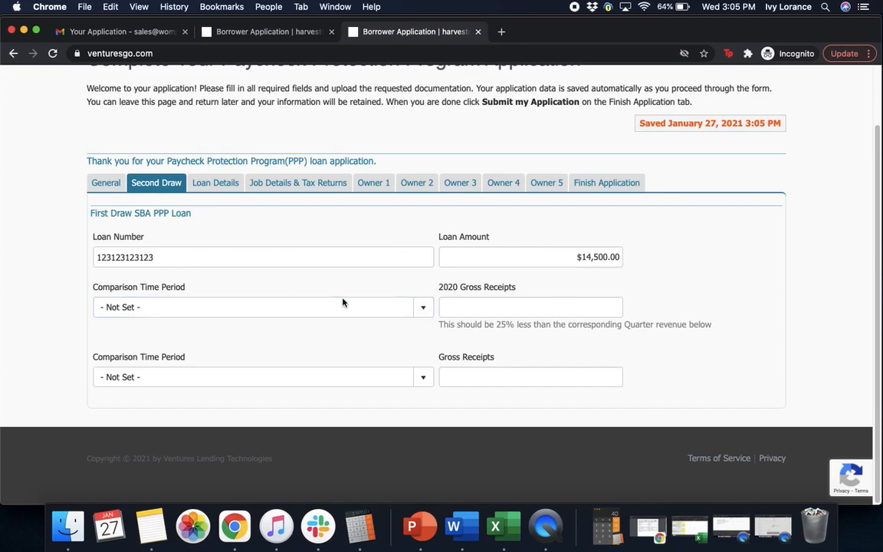
{"action": "left_click", "coordinate": [511, 307]}
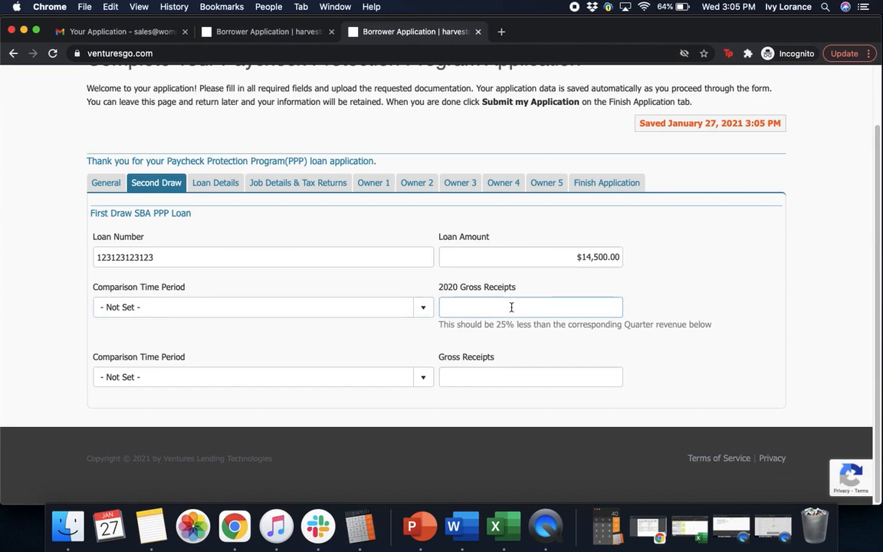
{"action": "left_click", "coordinate": [391, 345]}
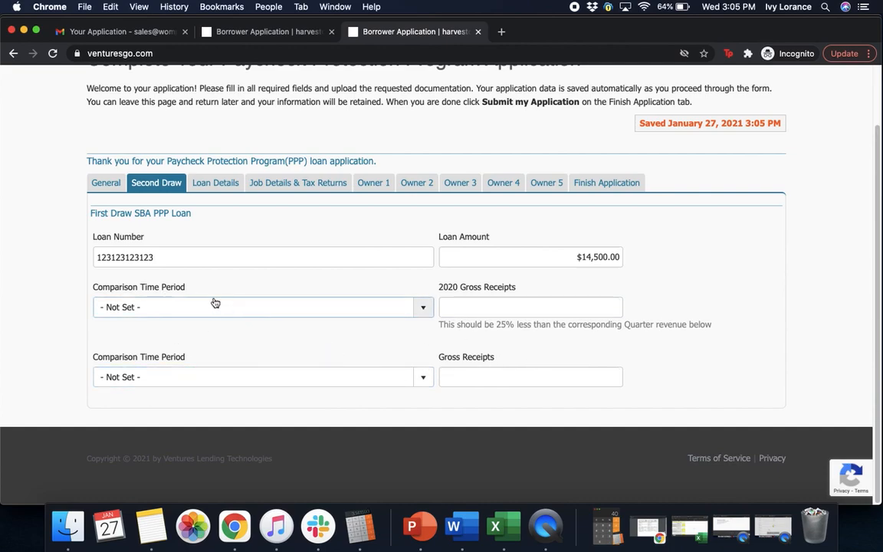
{"action": "left_click", "coordinate": [187, 305]}
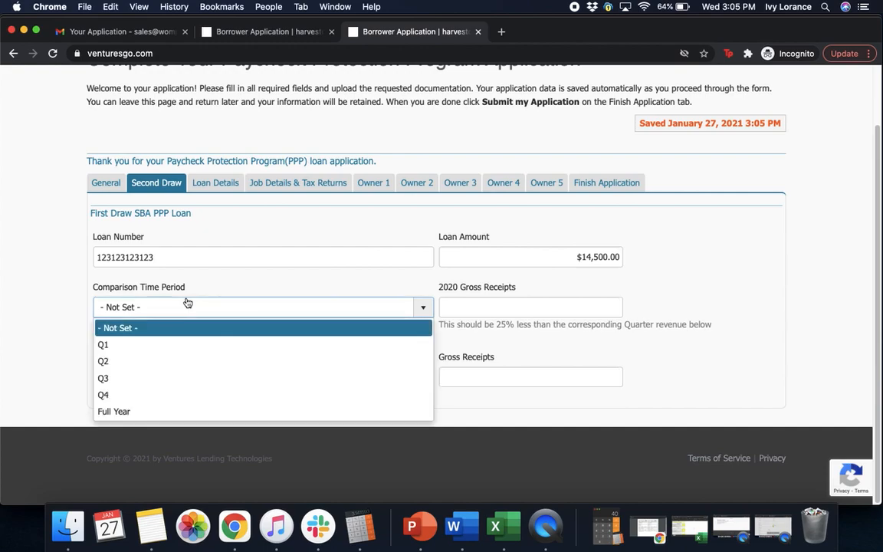
Step: Choose Q3 as the comparison period and enter $10,000.00 as 2020 Gross Receipts
{"action": "left_click", "coordinate": [111, 378]}
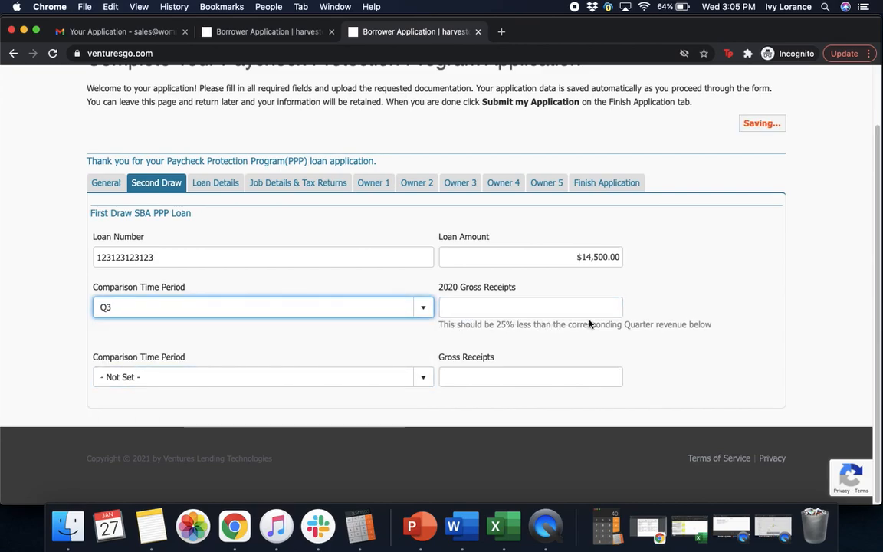
{"action": "left_click", "coordinate": [464, 307]}
{"action": "type", "text": "10"}
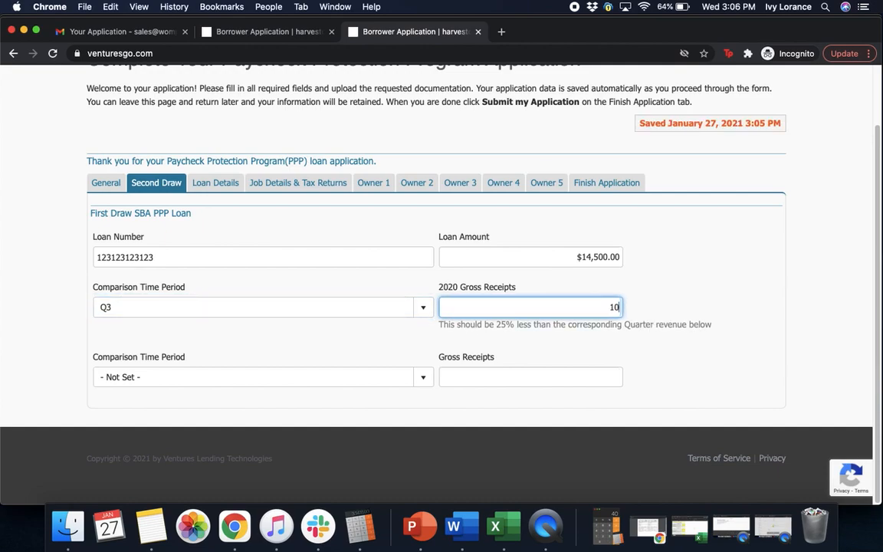
{"action": "type", "text": ",000"}
{"action": "left_click", "coordinate": [703, 303]}
Step: Set the second comparison period to Q3 with $20,000.00 gross receipts
{"action": "left_click", "coordinate": [129, 378]}
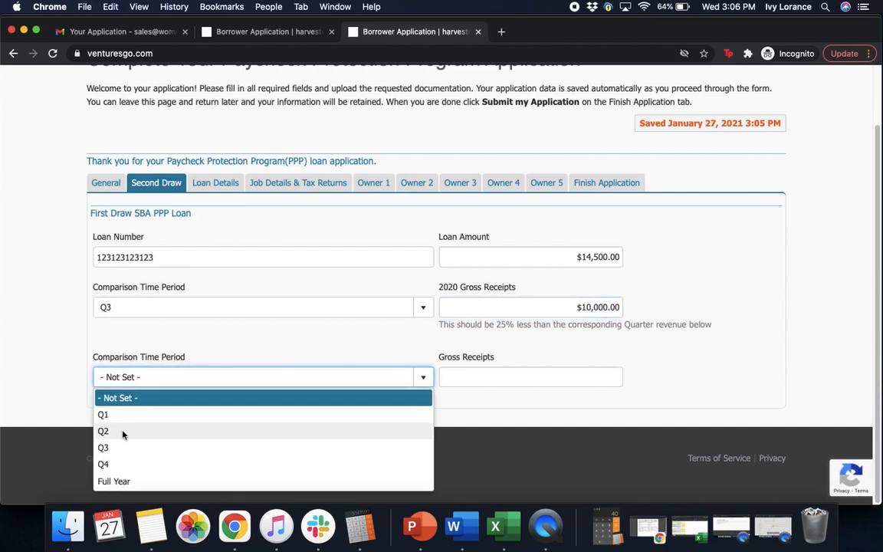
{"action": "left_click", "coordinate": [120, 449]}
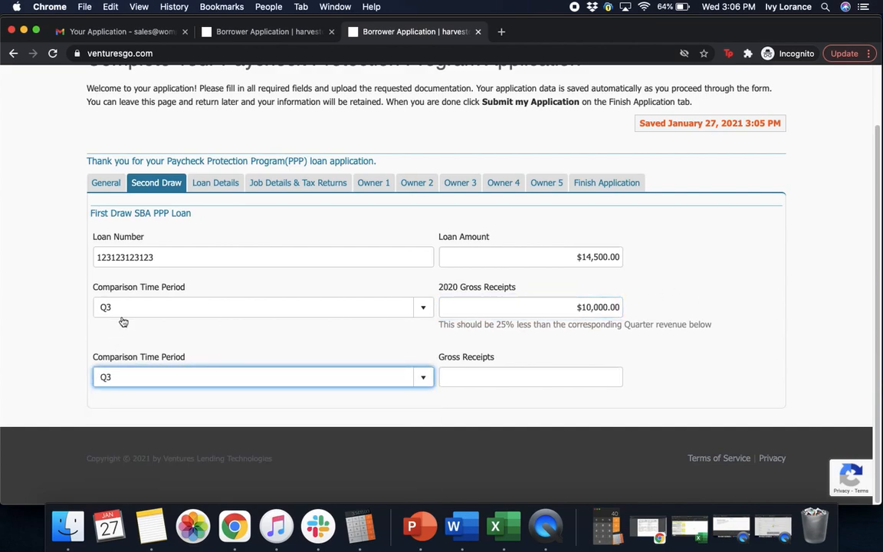
{"action": "left_click", "coordinate": [469, 373]}
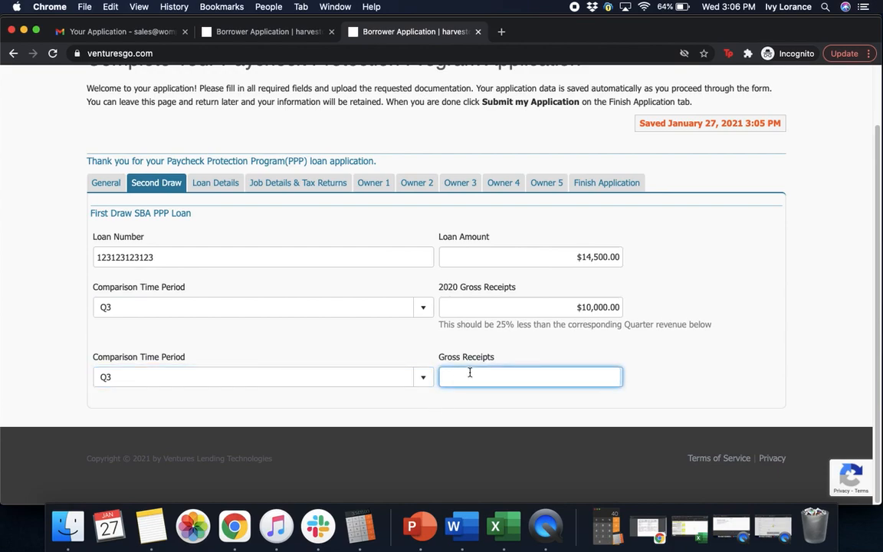
{"action": "type", "text": "20000"}
{"action": "left_click", "coordinate": [696, 380]}
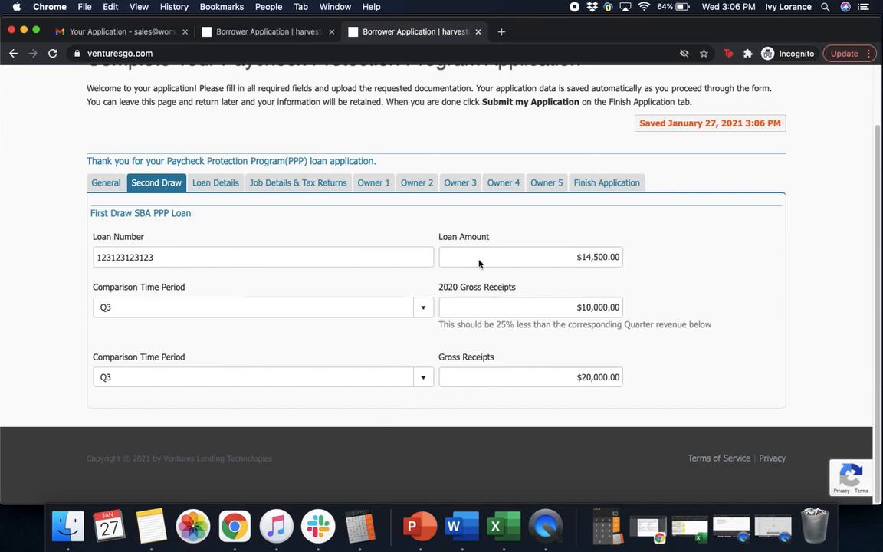
Step: Go to the Loan Details tab, then open PPP - Harvest - Corrected.pdf from Documents in Preview
{"action": "left_click", "coordinate": [218, 186]}
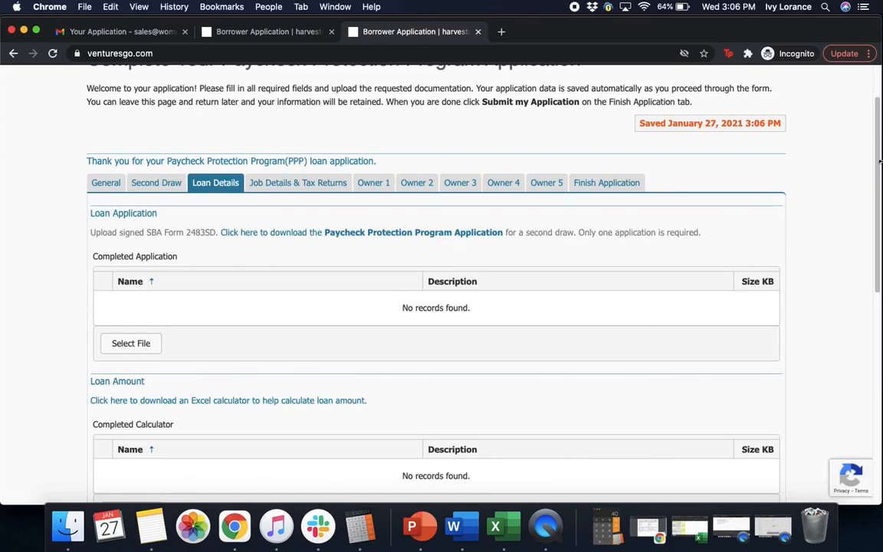
{"action": "scroll", "coordinate": [878, 175], "scroll_direction": "down", "scroll_amount": 1}
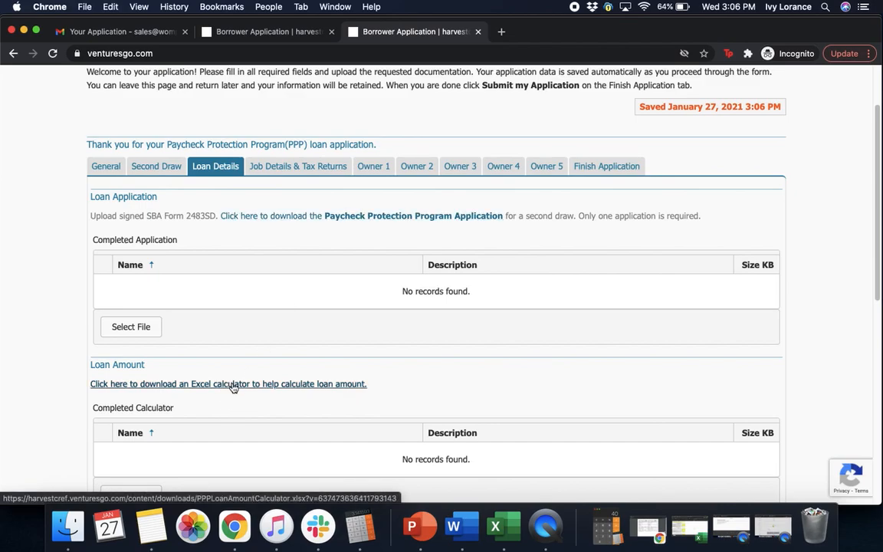
{"action": "left_click", "coordinate": [68, 536]}
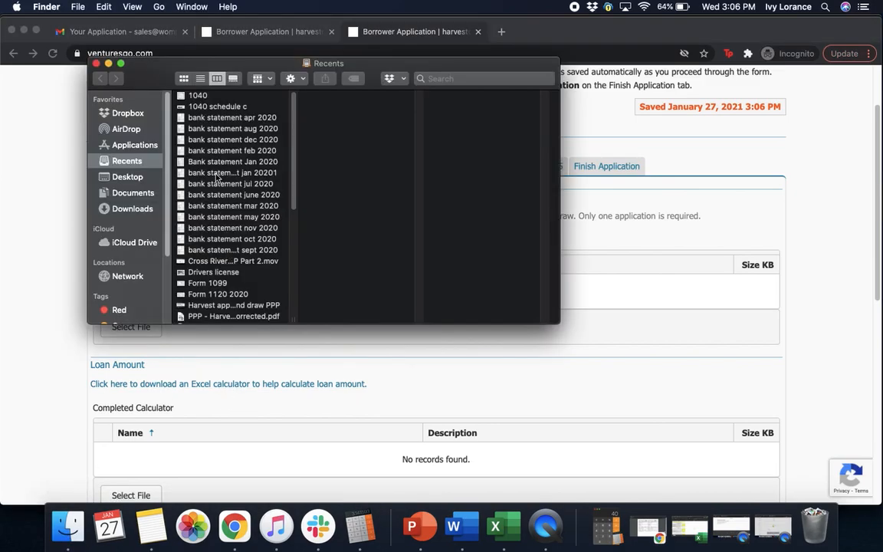
{"action": "left_click", "coordinate": [131, 193]}
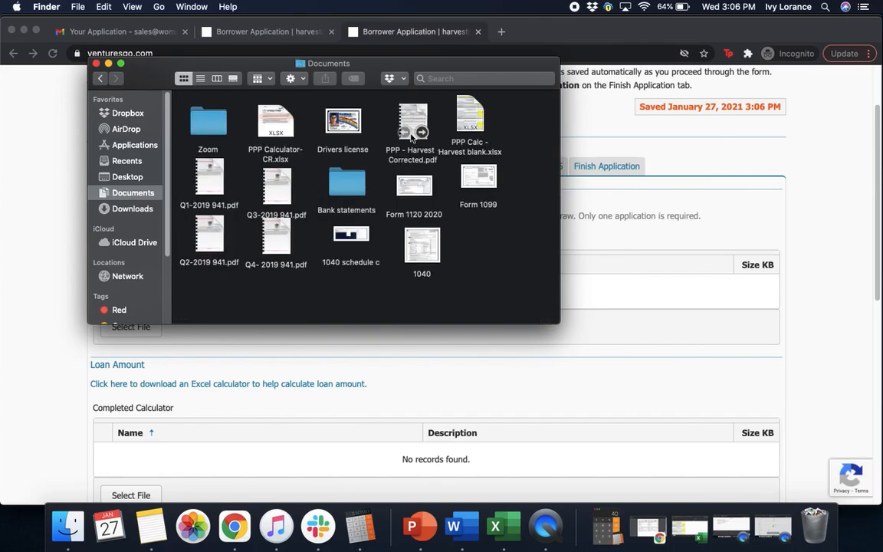
{"action": "double_click", "coordinate": [414, 121]}
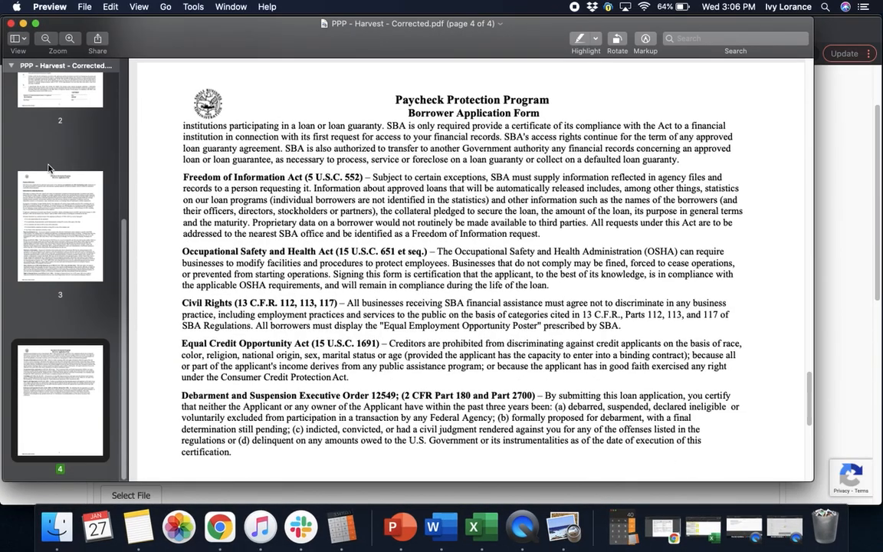
Step: Show page 1 with the $5800 monthly payroll, $14,500 loan request and 1 employee
{"action": "scroll", "coordinate": [108, 128], "scroll_direction": "up", "scroll_amount": 5}
{"action": "left_click", "coordinate": [76, 132]}
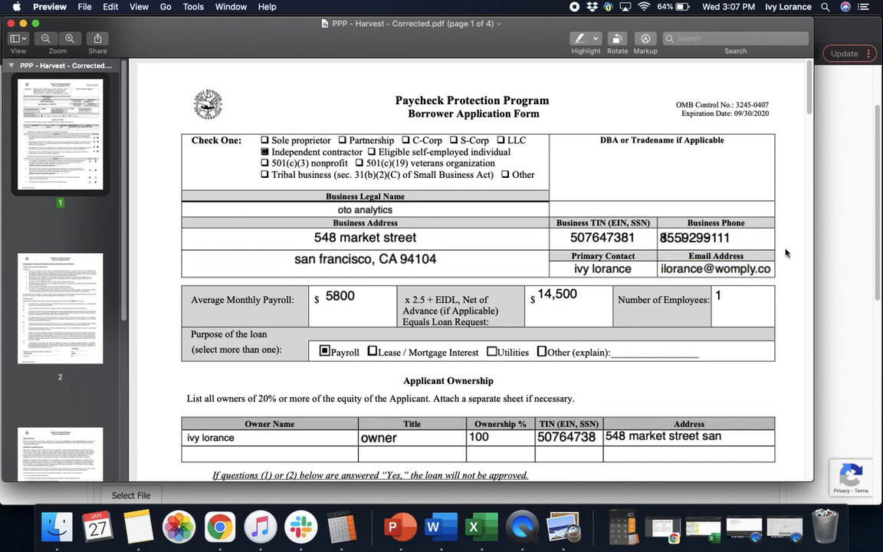
{"action": "left_click_drag", "start_coordinate": [809, 105], "coordinate": [809, 117]}
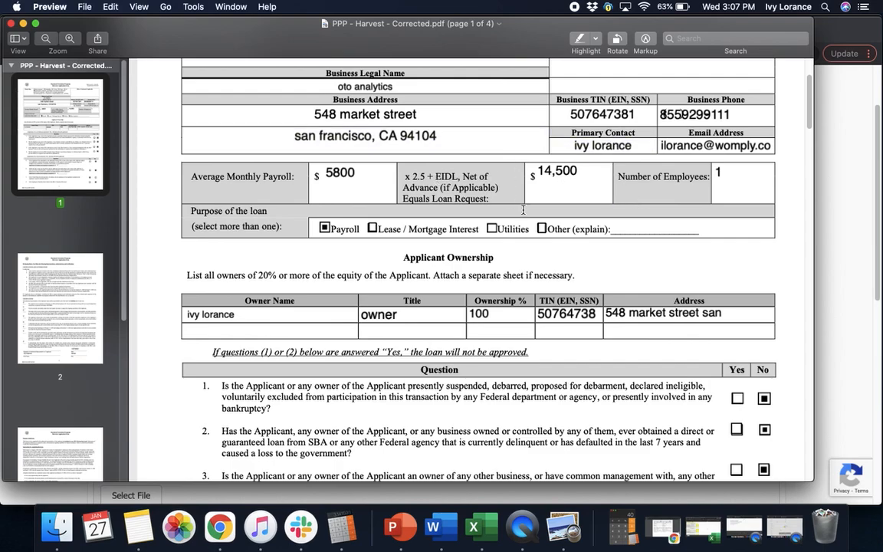
{"action": "left_click", "coordinate": [563, 187]}
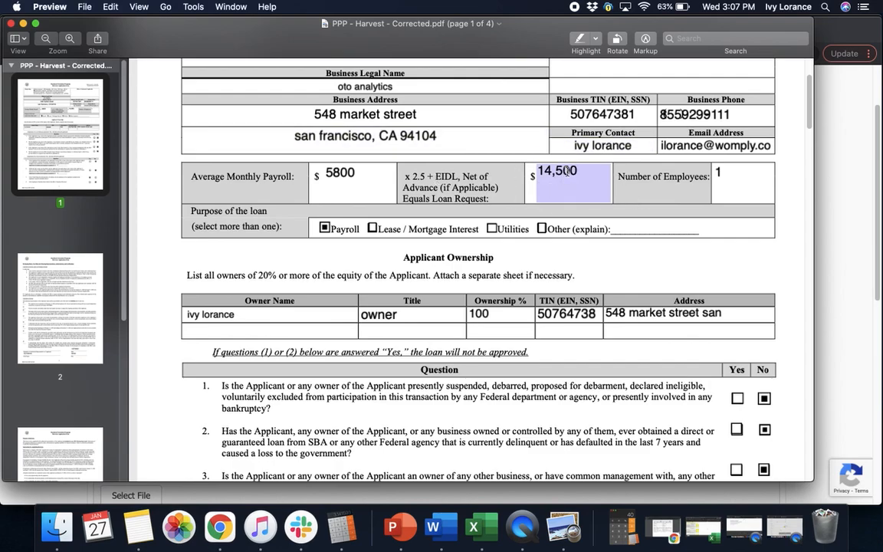
{"action": "left_click", "coordinate": [681, 184]}
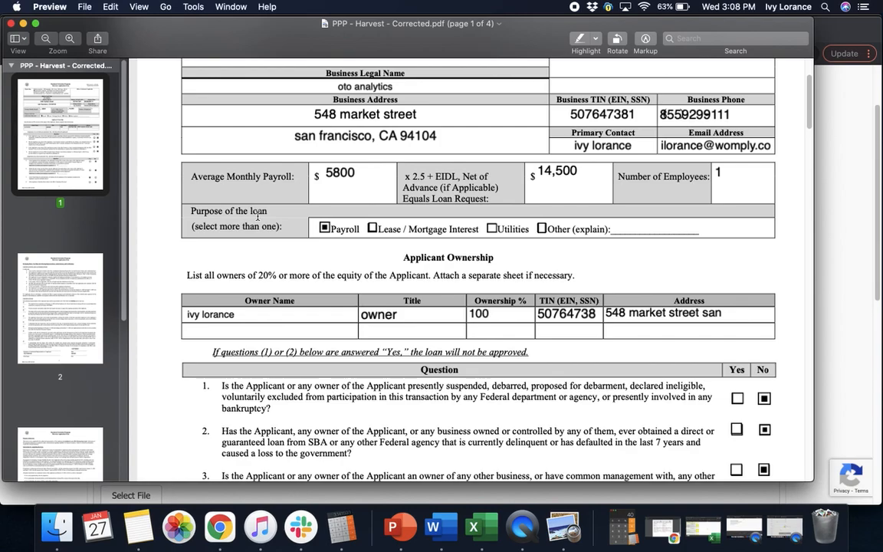
{"action": "left_click_drag", "start_coordinate": [806, 110], "coordinate": [806, 127]}
{"action": "left_click", "coordinate": [240, 164]}
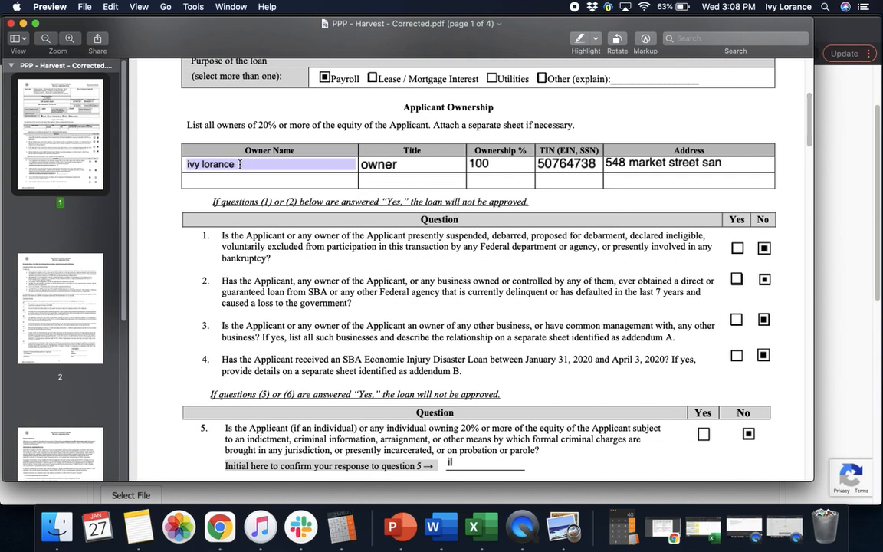
{"action": "left_click", "coordinate": [389, 164]}
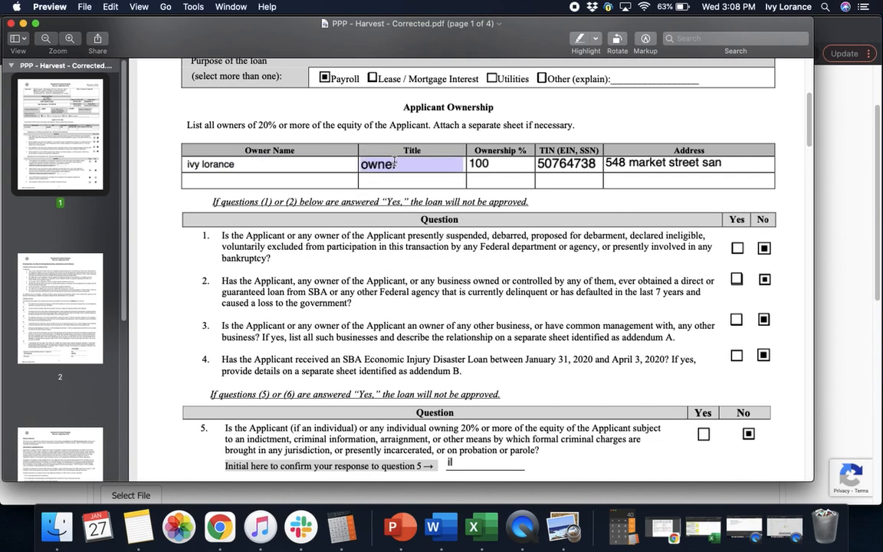
{"action": "left_click", "coordinate": [491, 159]}
{"action": "left_click", "coordinate": [565, 165]}
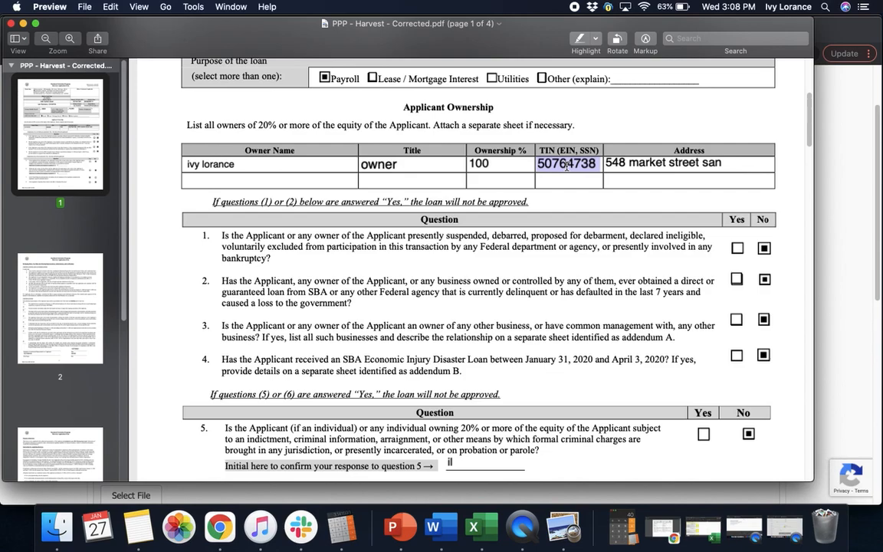
{"action": "left_click", "coordinate": [693, 164]}
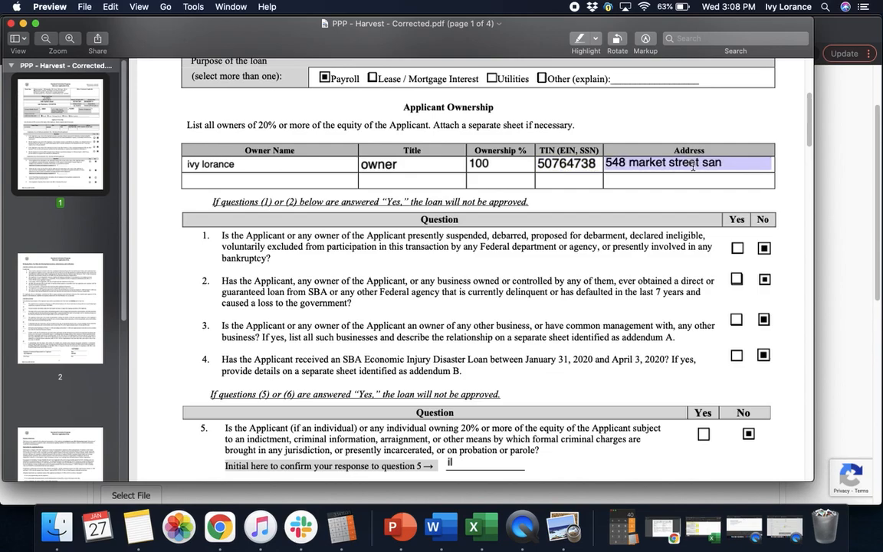
{"action": "left_click", "coordinate": [794, 168]}
{"action": "mouse_move", "coordinate": [808, 127]}
{"action": "left_mouse_down"}
{"action": "mouse_move", "coordinate": [807, 154]}
{"action": "mouse_move", "coordinate": [806, 146]}
{"action": "left_mouse_up"}
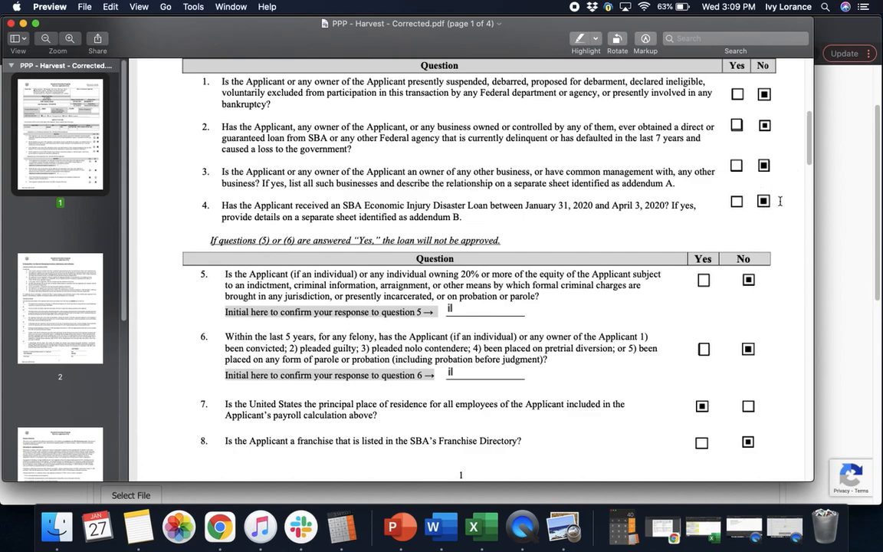
Step: Review eligibility questions 1–8, check question 5's initials, and move to page 2's certifications
{"action": "scroll", "coordinate": [811, 170], "scroll_direction": "down", "scroll_amount": 4}
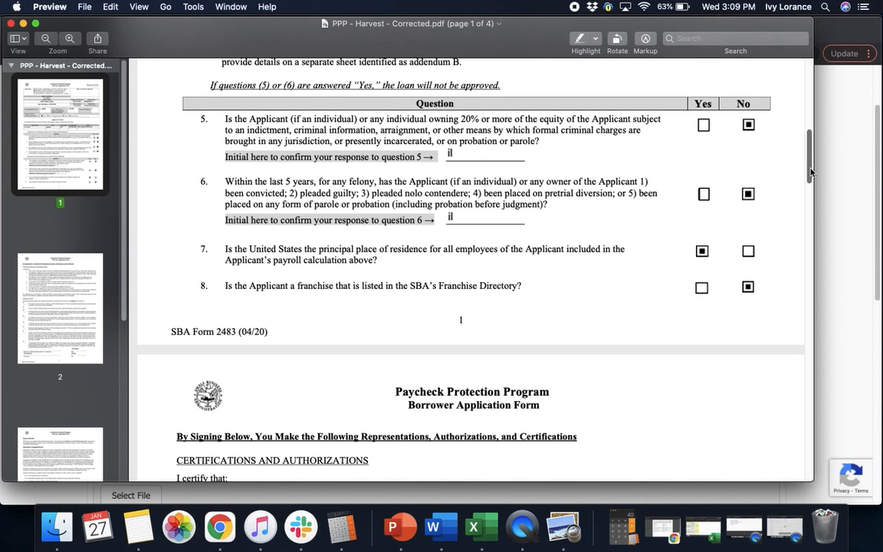
{"action": "left_click_drag", "start_coordinate": [811, 170], "coordinate": [811, 176]}
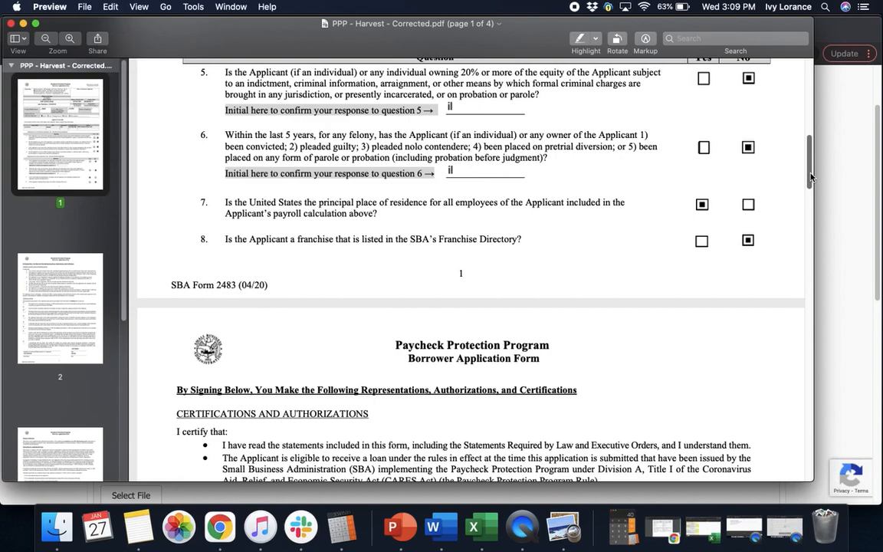
{"action": "left_click", "coordinate": [458, 106]}
{"action": "left_click_drag", "start_coordinate": [807, 175], "coordinate": [807, 184]}
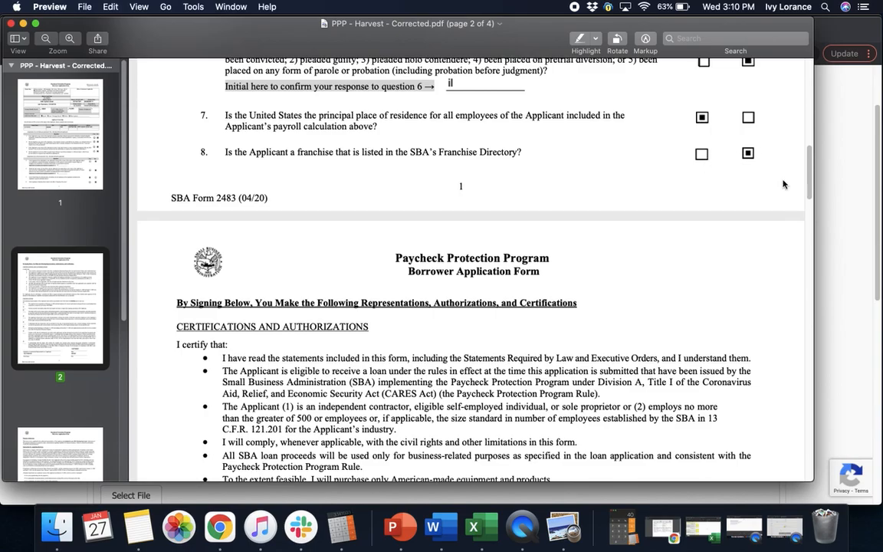
{"action": "left_click_drag", "start_coordinate": [809, 178], "coordinate": [804, 201]}
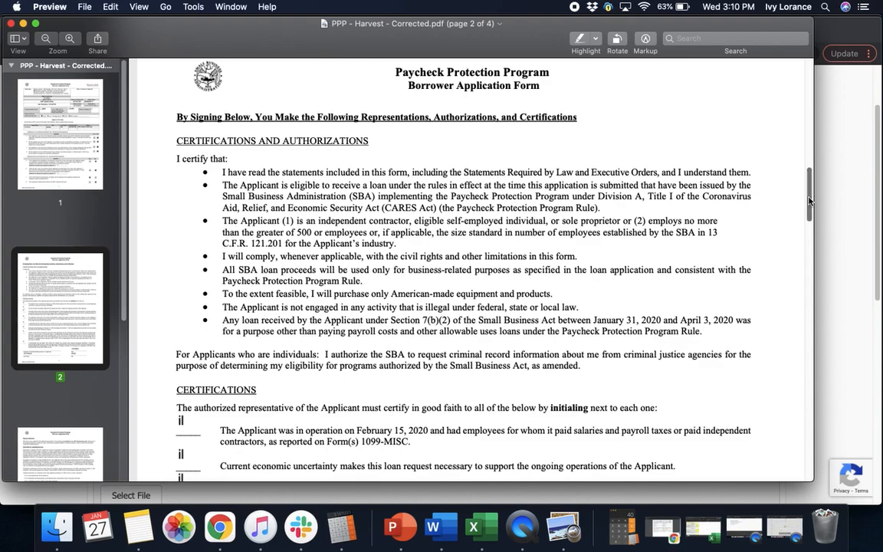
{"action": "left_click_drag", "start_coordinate": [804, 200], "coordinate": [809, 205]}
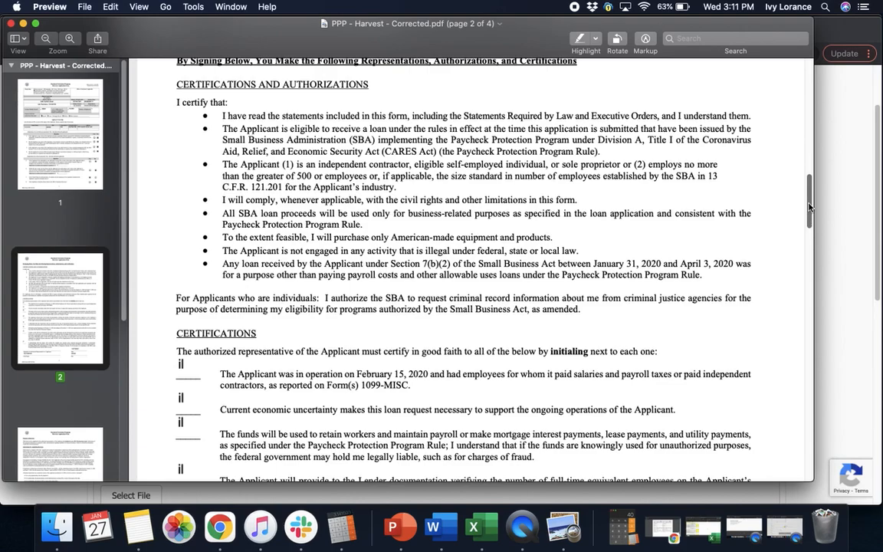
Step: Complete page 2's signature block with date 1/27/2021, the printed name and title 'owner'
{"action": "left_click_drag", "start_coordinate": [809, 206], "coordinate": [810, 217]}
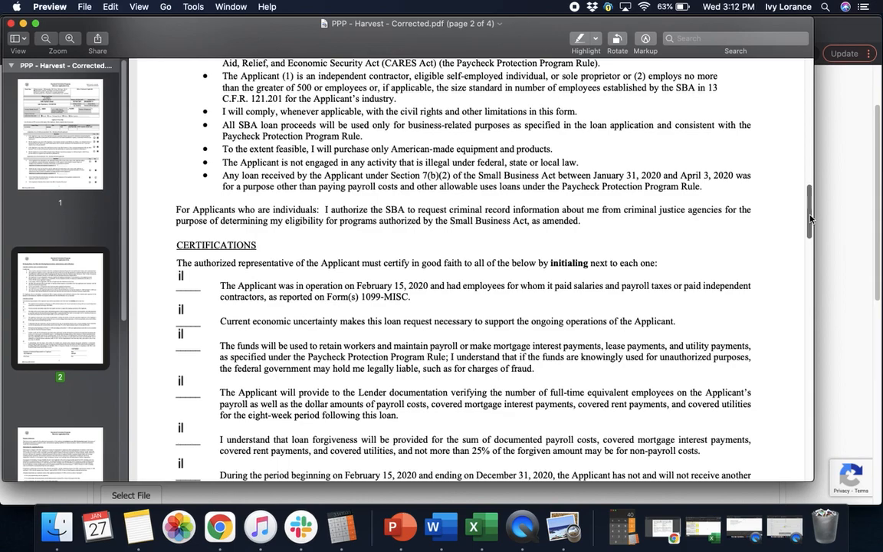
{"action": "left_click_drag", "start_coordinate": [810, 218], "coordinate": [808, 230]}
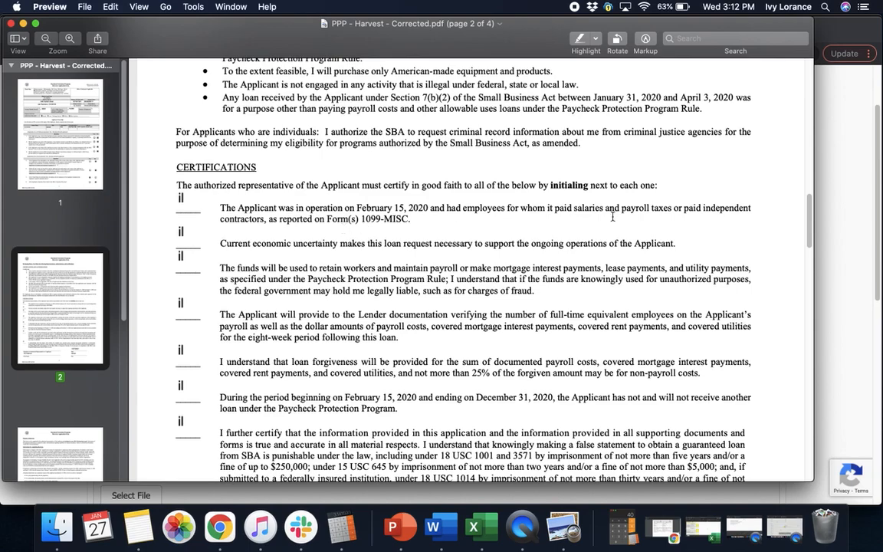
{"action": "left_click_drag", "start_coordinate": [809, 231], "coordinate": [808, 239]}
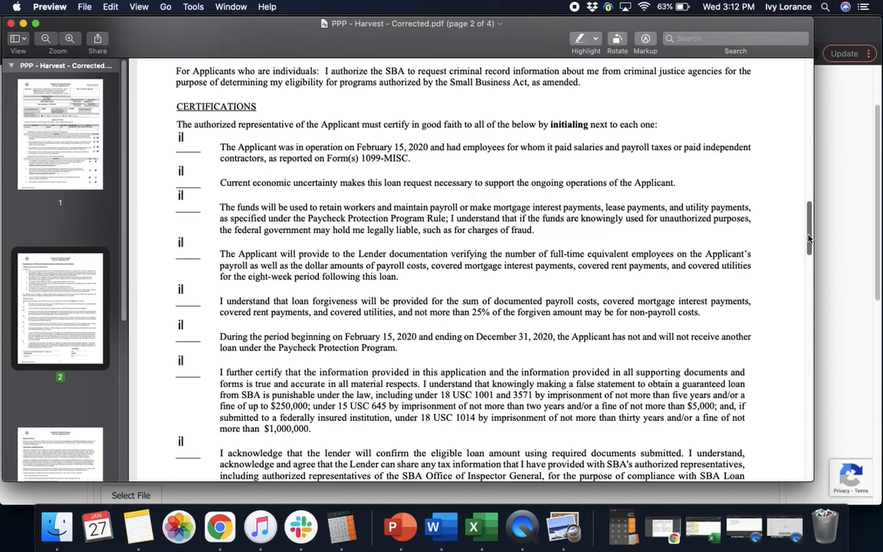
{"action": "left_click_drag", "start_coordinate": [809, 239], "coordinate": [806, 251]}
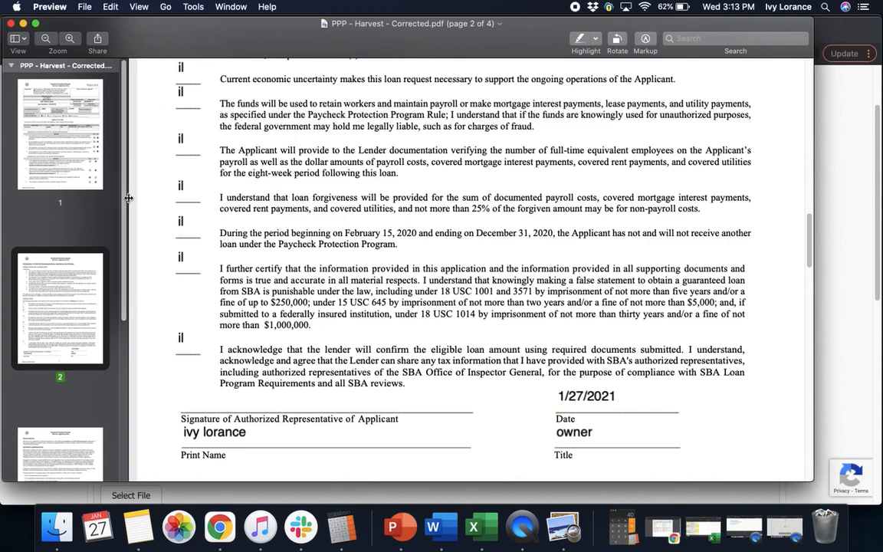
Step: Review pages 3 and 4 of the corrected PPP application
{"action": "scroll", "coordinate": [108, 192], "scroll_direction": "down", "scroll_amount": 5}
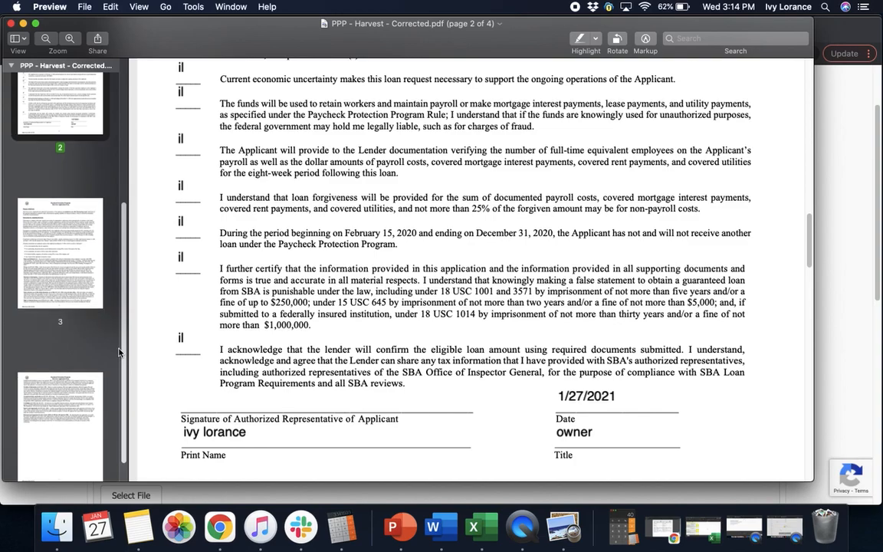
{"action": "left_click", "coordinate": [69, 268]}
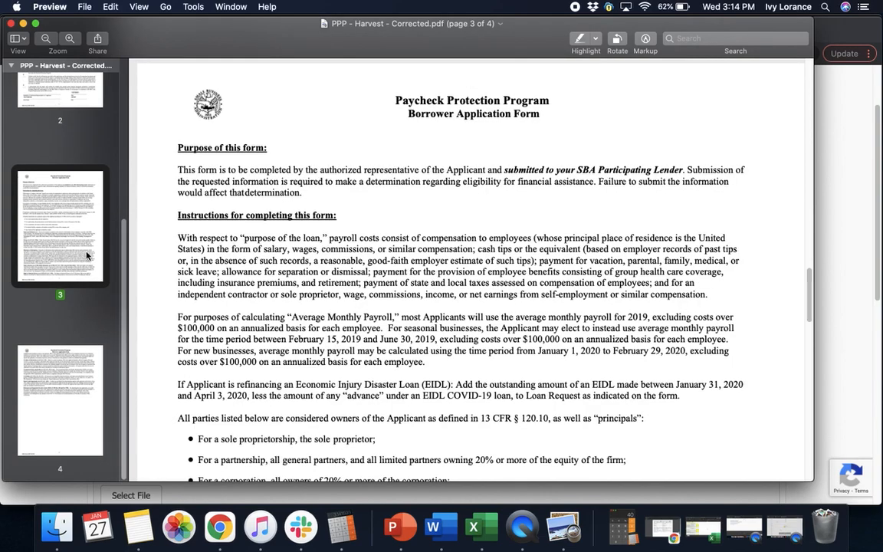
{"action": "left_click_drag", "start_coordinate": [814, 280], "coordinate": [807, 324]}
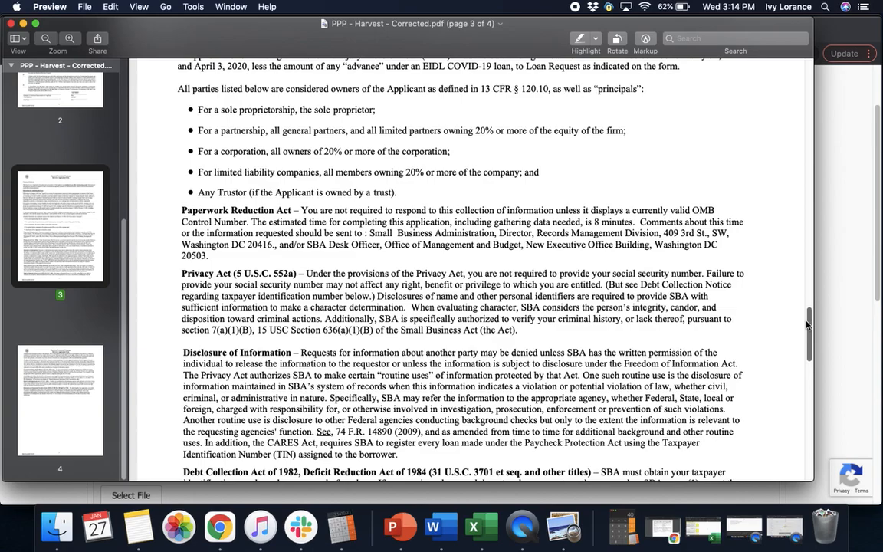
{"action": "left_click_drag", "start_coordinate": [807, 324], "coordinate": [804, 399]}
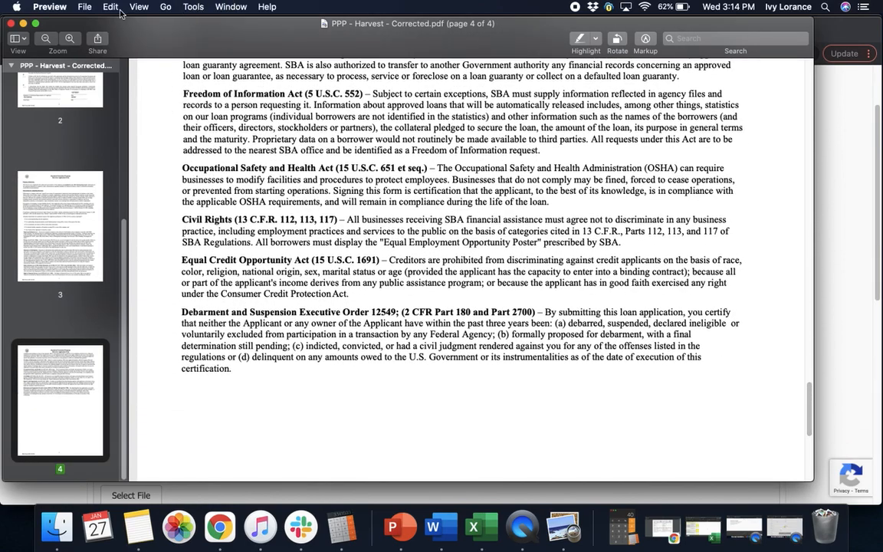
Step: Save PPP - Harvest - Corrected.pdf and close the Preview window
{"action": "left_click", "coordinate": [87, 7]}
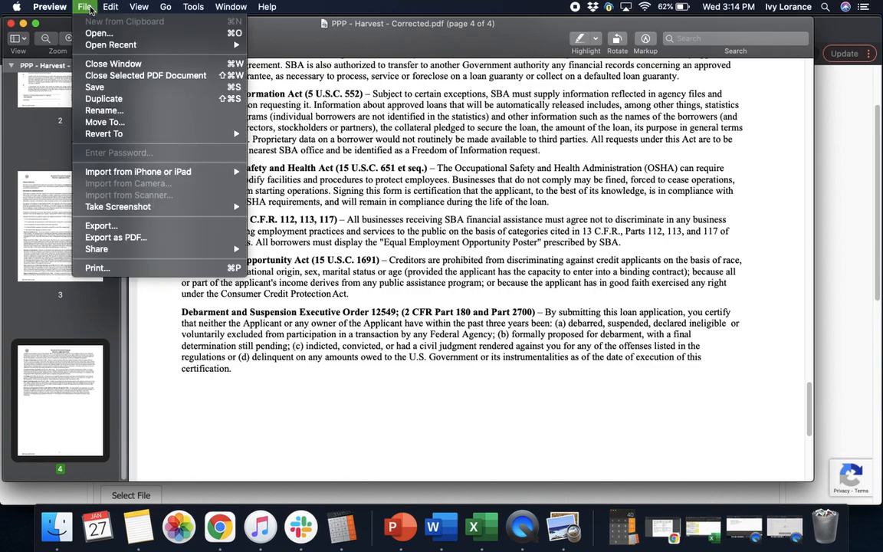
{"action": "left_click", "coordinate": [91, 83]}
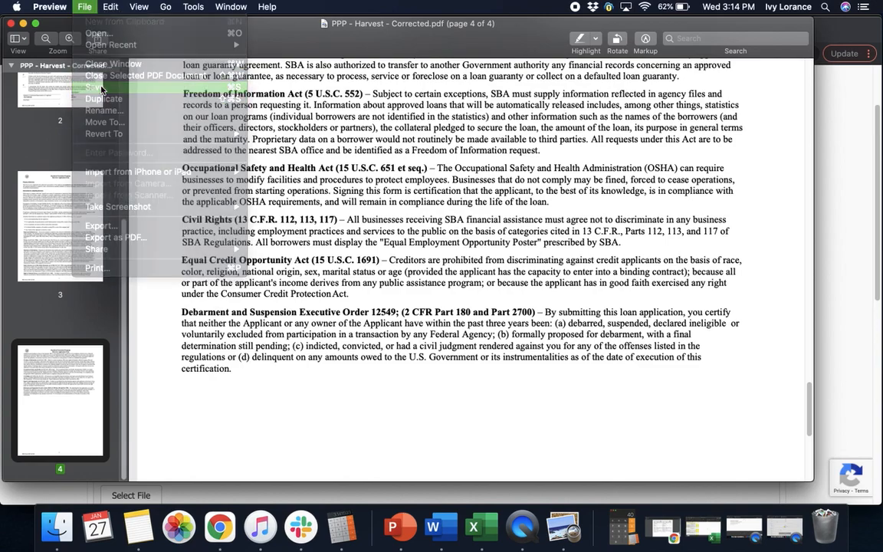
{"action": "left_click", "coordinate": [12, 23]}
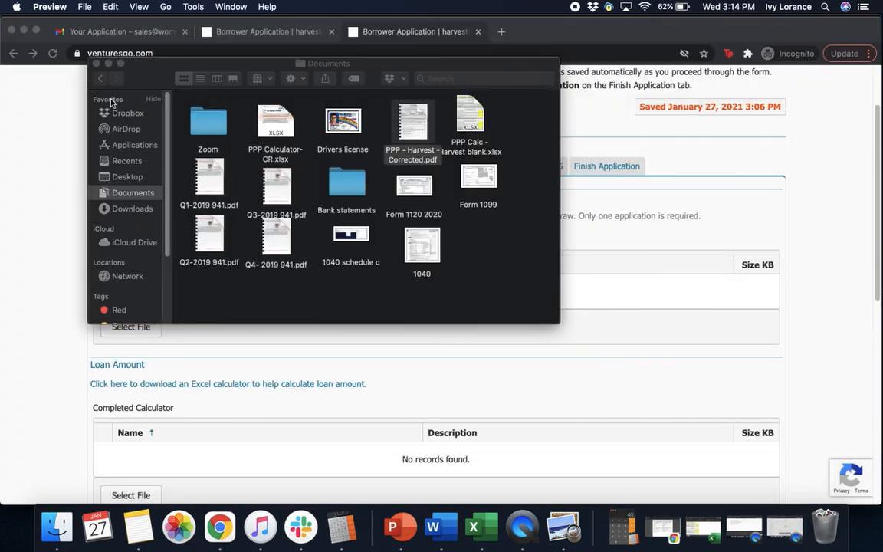
Step: Upload PPP - Harvest - Corrected.pdf from Documents as the Completed Application
{"action": "left_click", "coordinate": [695, 325]}
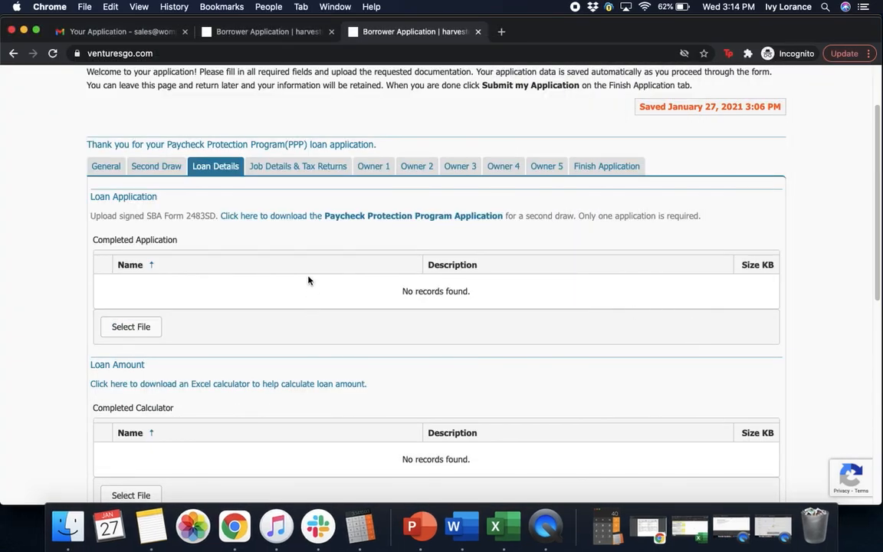
{"action": "left_click", "coordinate": [128, 330]}
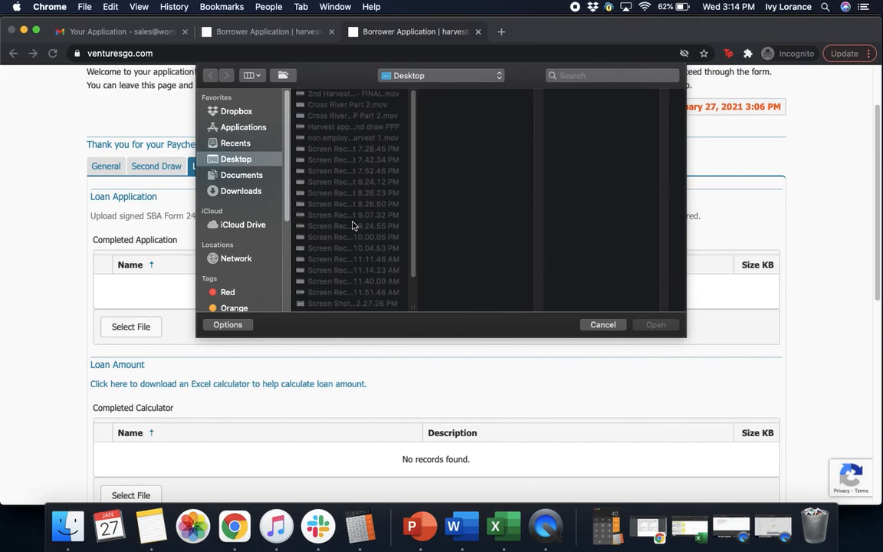
{"action": "left_click", "coordinate": [218, 174]}
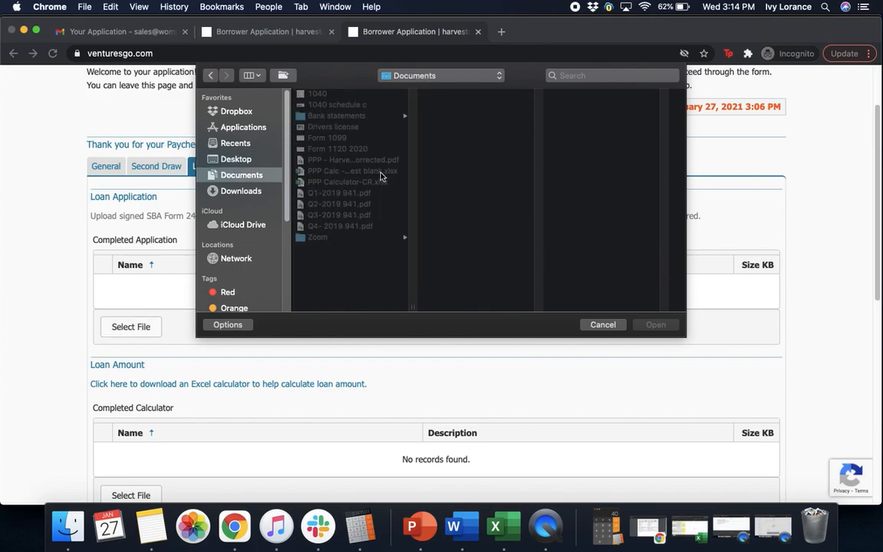
{"action": "left_click", "coordinate": [354, 159]}
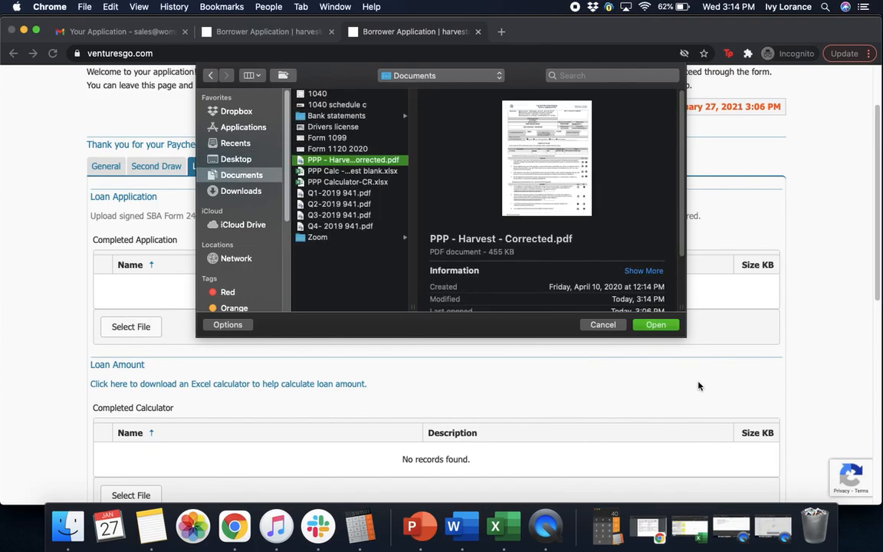
{"action": "left_click", "coordinate": [657, 325]}
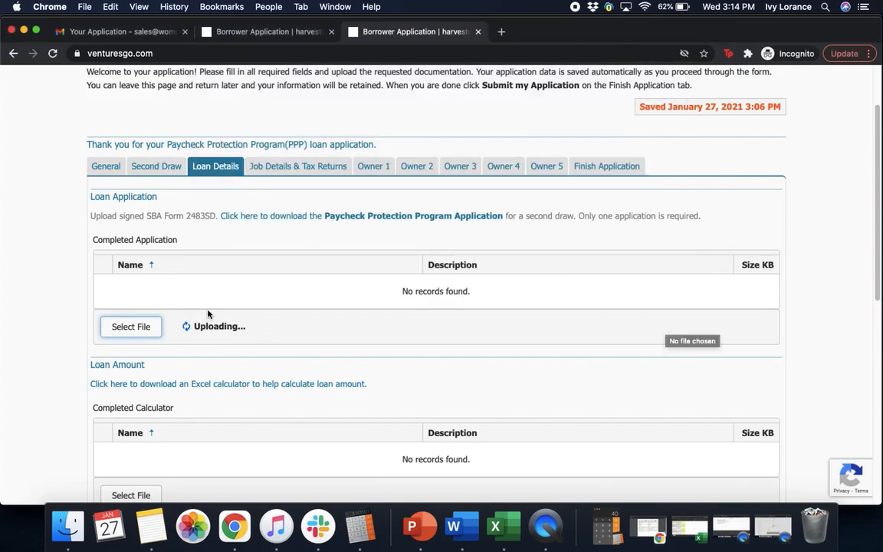
{"action": "scroll", "coordinate": [207, 313], "scroll_direction": "down", "scroll_amount": 5}
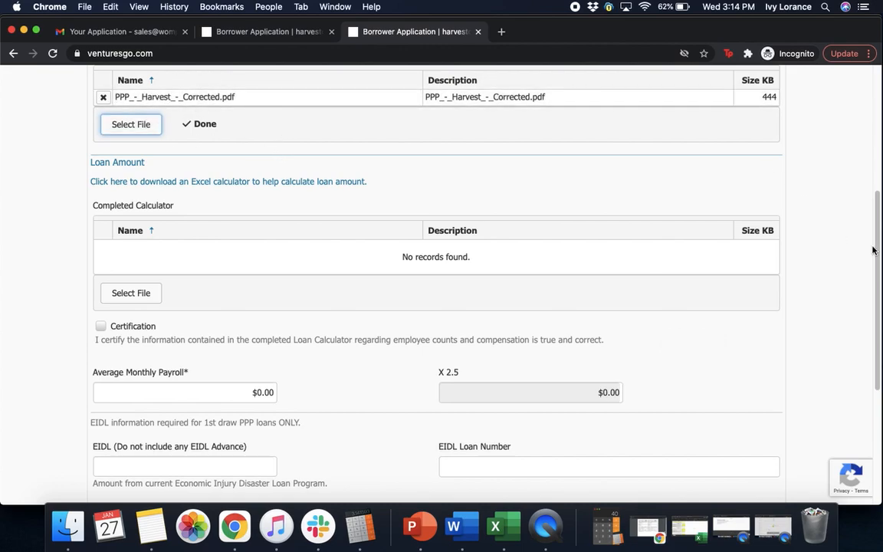
{"action": "left_click_drag", "start_coordinate": [879, 257], "coordinate": [879, 295]}
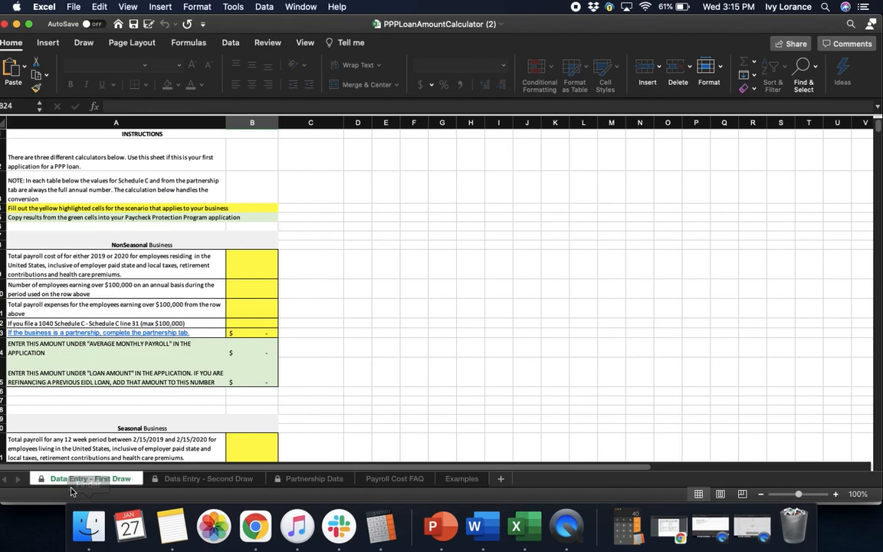
Step: Switch to the Data Entry - Second Draw sheet and find its NonSeasonal Business input cells
{"action": "left_click", "coordinate": [184, 478]}
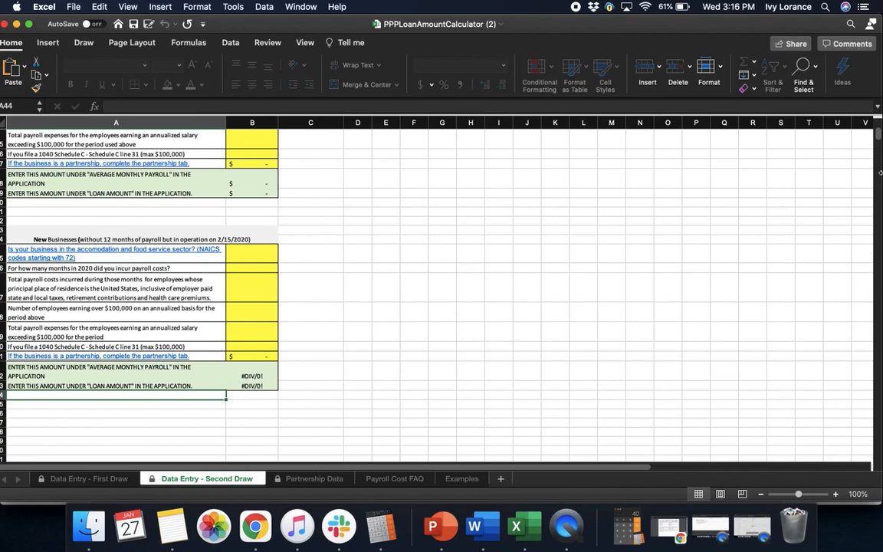
{"action": "scroll", "coordinate": [792, 127], "scroll_direction": "up", "scroll_amount": 10}
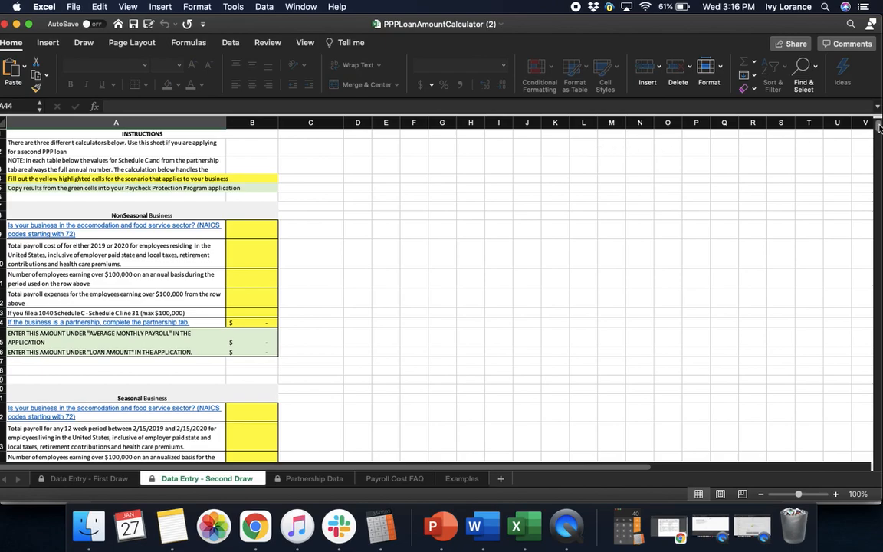
{"action": "scroll", "coordinate": [878, 132], "scroll_direction": "down", "scroll_amount": 5}
{"action": "scroll", "coordinate": [878, 132], "scroll_direction": "down", "scroll_amount": 2}
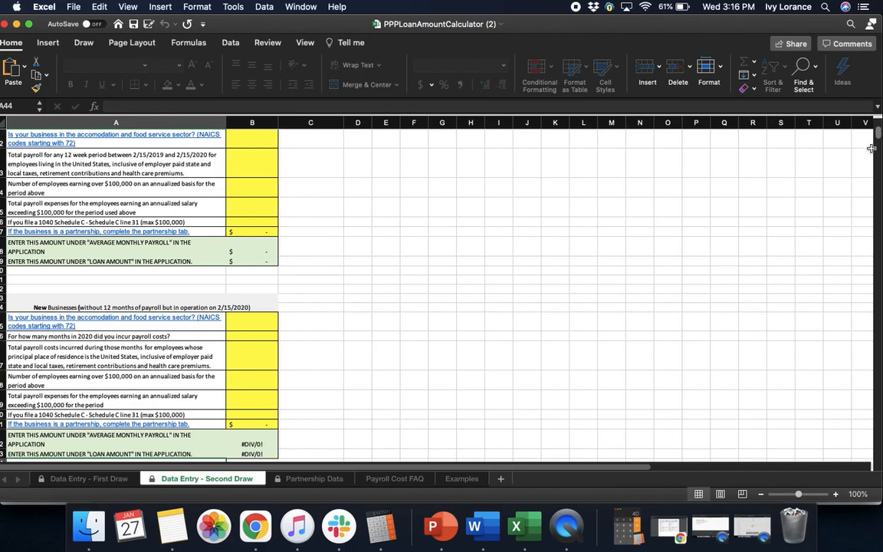
{"action": "scroll", "coordinate": [877, 124], "scroll_direction": "up", "scroll_amount": 4}
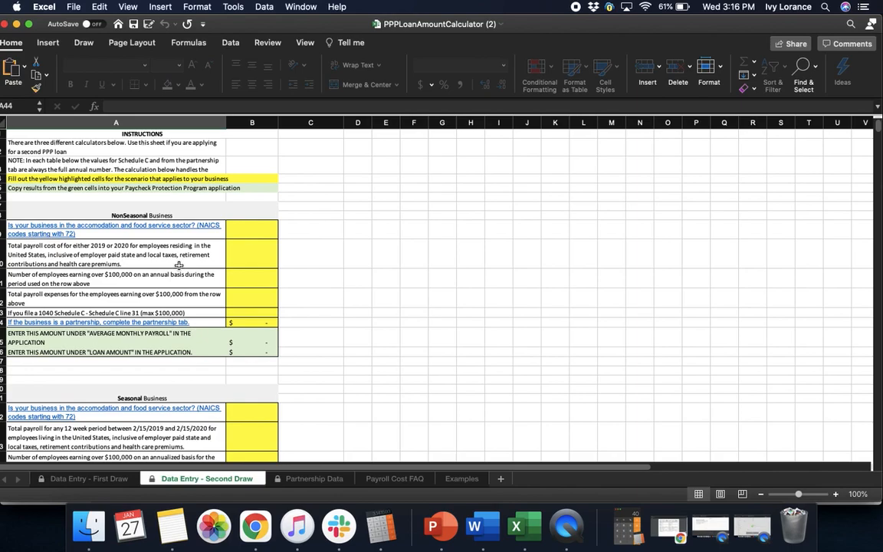
Step: Enter 70000 total payroll in B10 and 10000 Schedule C income in B13
{"action": "left_click", "coordinate": [248, 261]}
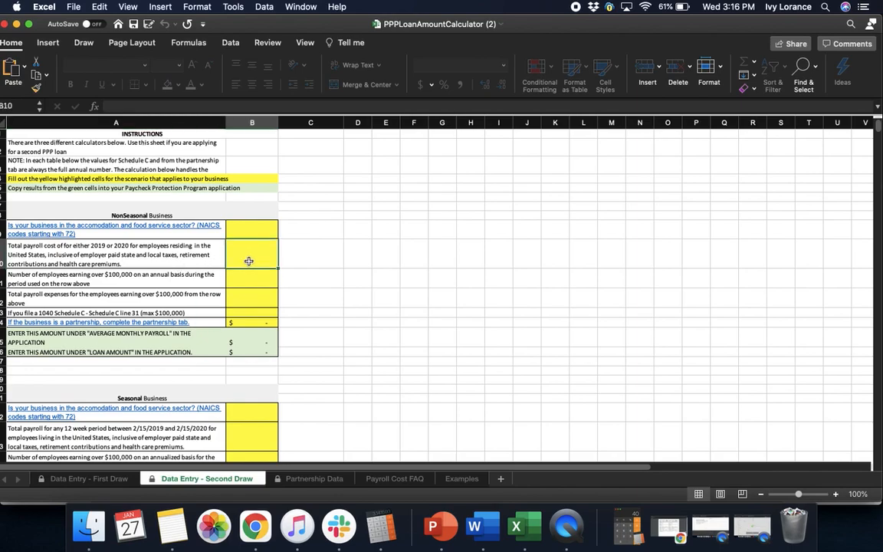
{"action": "type", "text": "70000"}
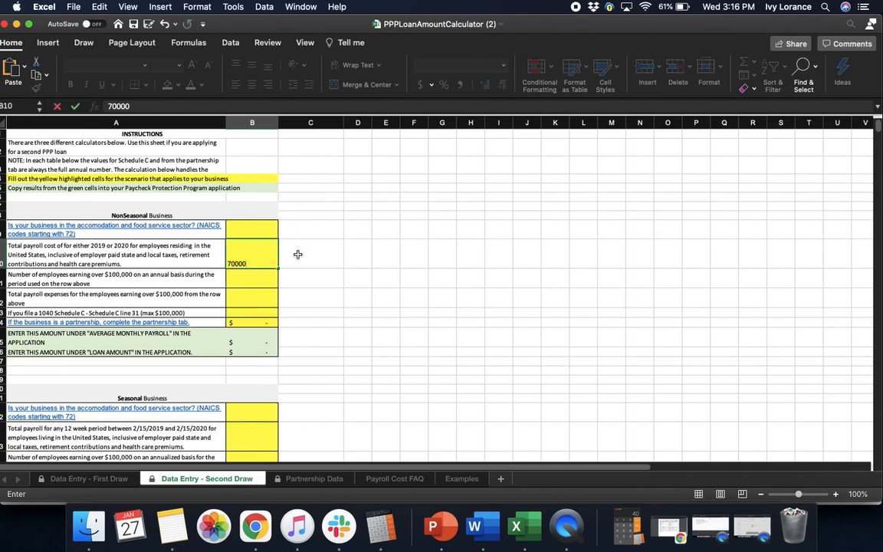
{"action": "key", "text": "Return"}
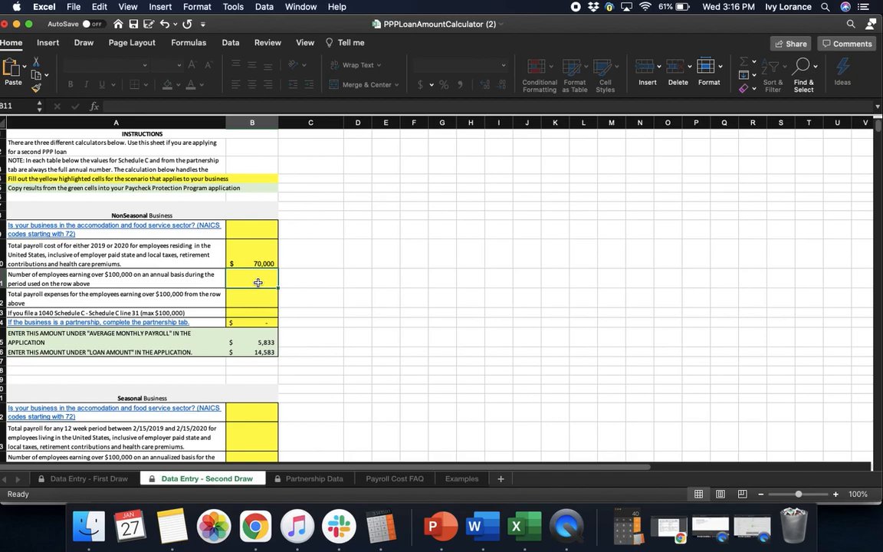
{"action": "left_click", "coordinate": [240, 303]}
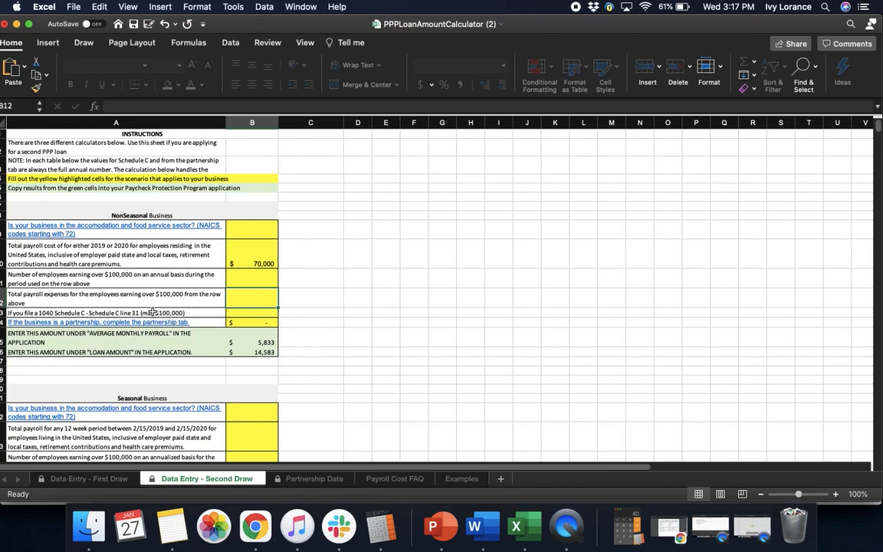
{"action": "left_click", "coordinate": [250, 313]}
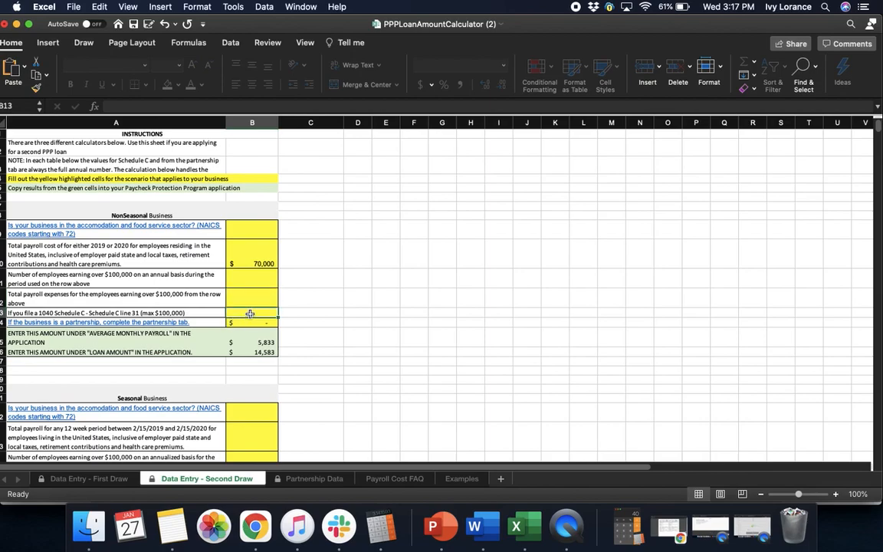
{"action": "type", "text": "10000"}
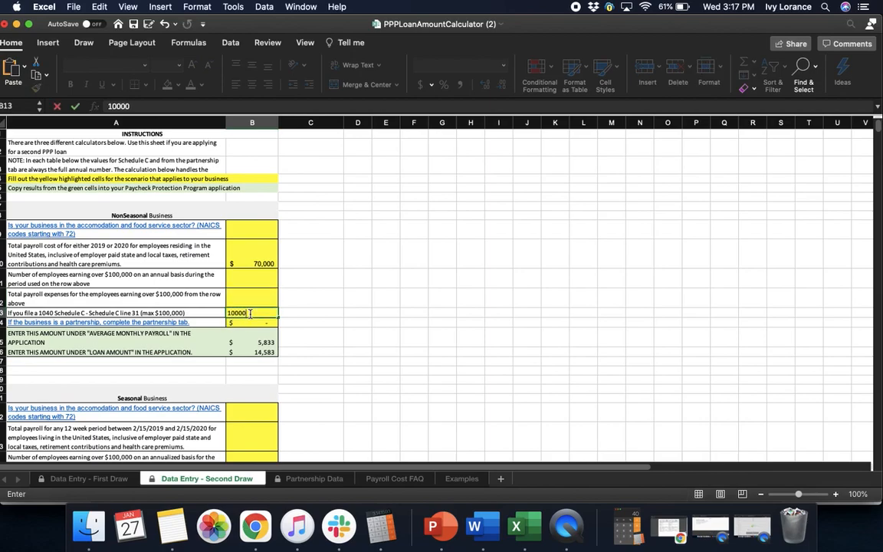
{"action": "left_click", "coordinate": [309, 351]}
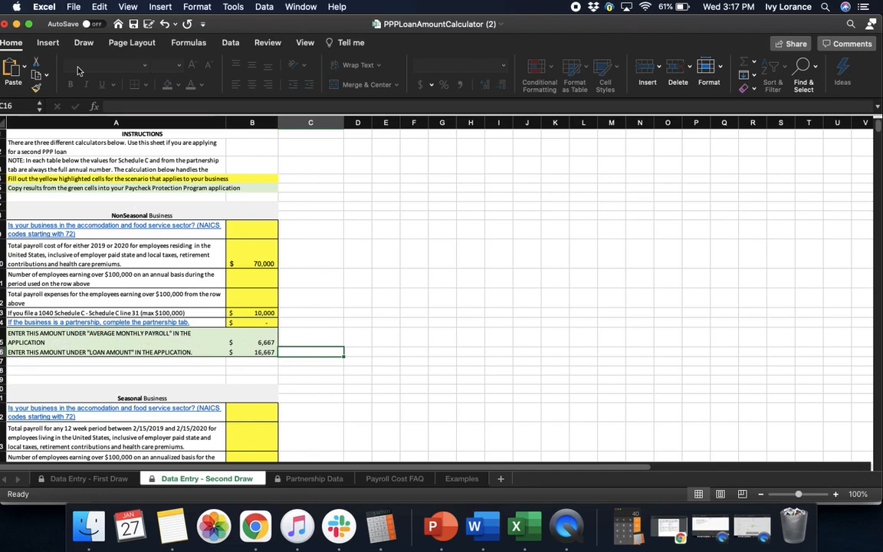
Step: Enter 6,667 as Average Monthly Payroll so the Total Loan Amount becomes $16,667.00
{"action": "left_click", "coordinate": [17, 24]}
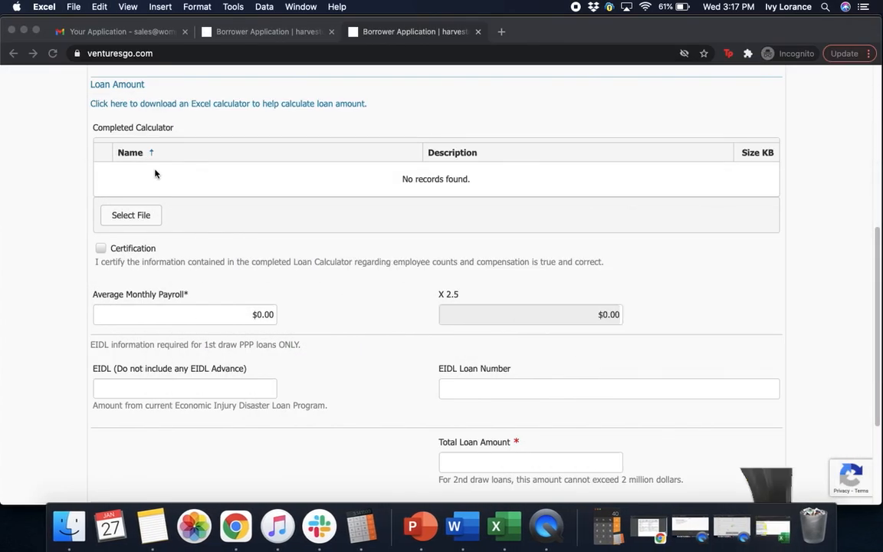
{"action": "left_click", "coordinate": [268, 328]}
{"action": "left_click", "coordinate": [269, 312]}
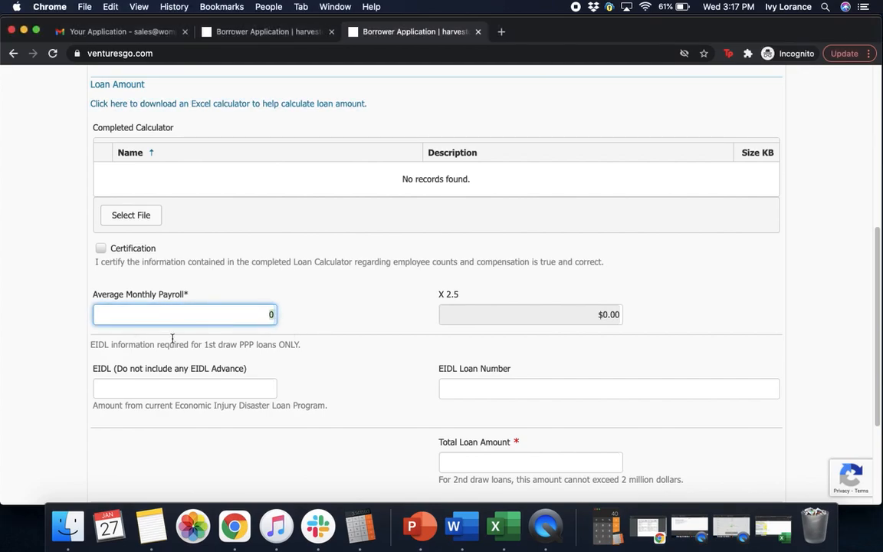
{"action": "type", "text": "6,667"}
{"action": "left_click", "coordinate": [321, 309]}
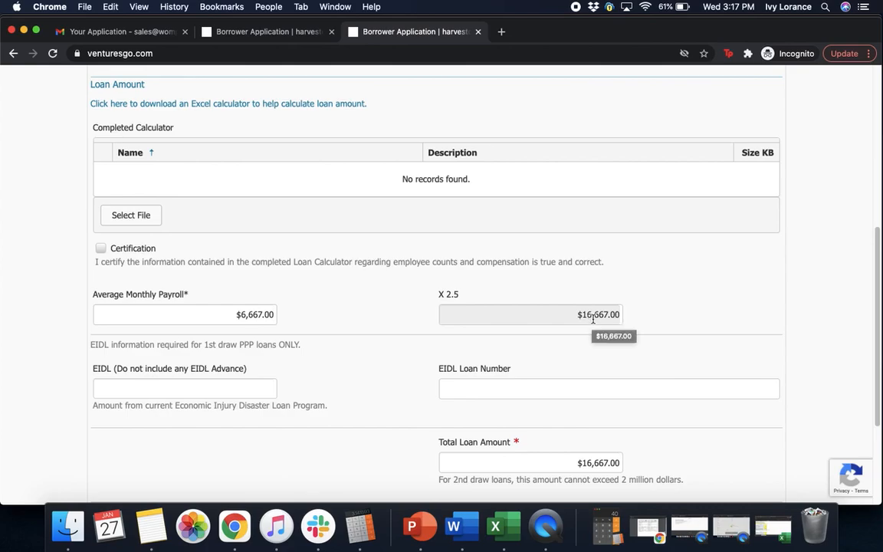
{"action": "left_click", "coordinate": [515, 530]}
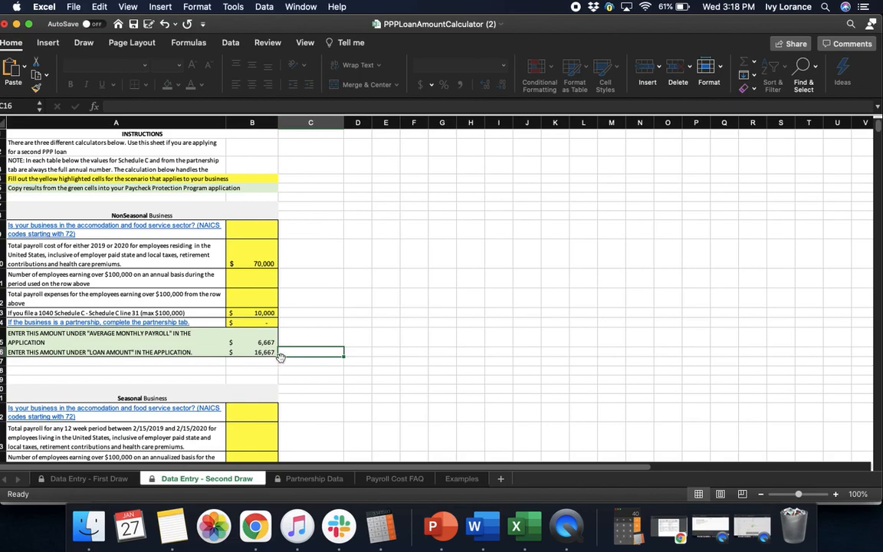
Step: Save the PPPLoanAmountCalculator (2) workbook and close its window
{"action": "left_click", "coordinate": [73, 7]}
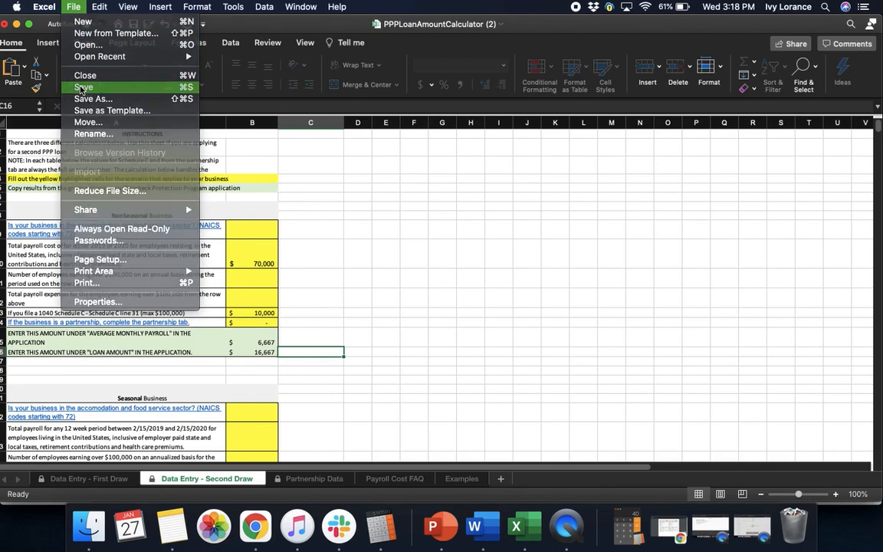
{"action": "left_click", "coordinate": [81, 88]}
{"action": "left_click", "coordinate": [5, 24]}
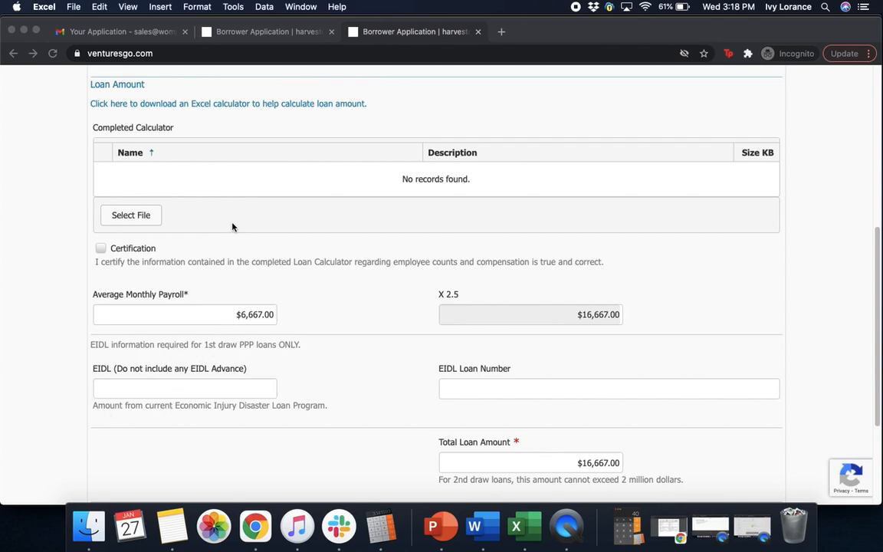
Step: Upload the PPP Calc - Harvest blank.xlsx workbook as the completed loan calculator
{"action": "left_click", "coordinate": [141, 217]}
{"action": "left_click", "coordinate": [125, 221]}
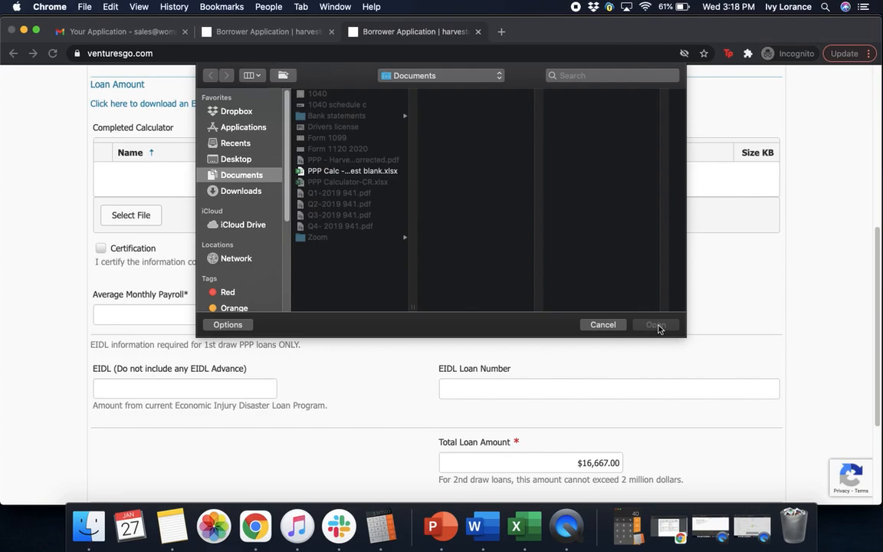
{"action": "left_click", "coordinate": [354, 171]}
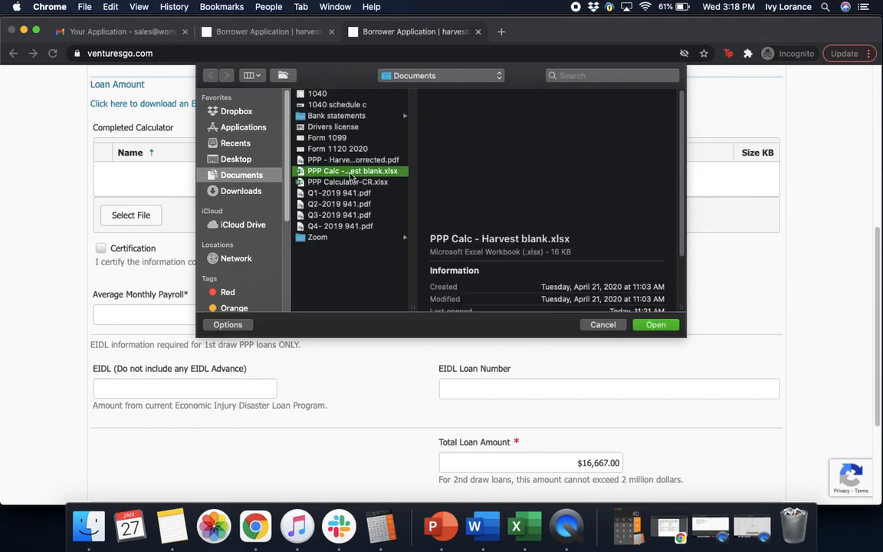
{"action": "left_click", "coordinate": [652, 324]}
Step: Certify the loan calculator information and continue to Job Details & Tax Returns
{"action": "scroll", "coordinate": [661, 331], "scroll_direction": "down", "scroll_amount": 3}
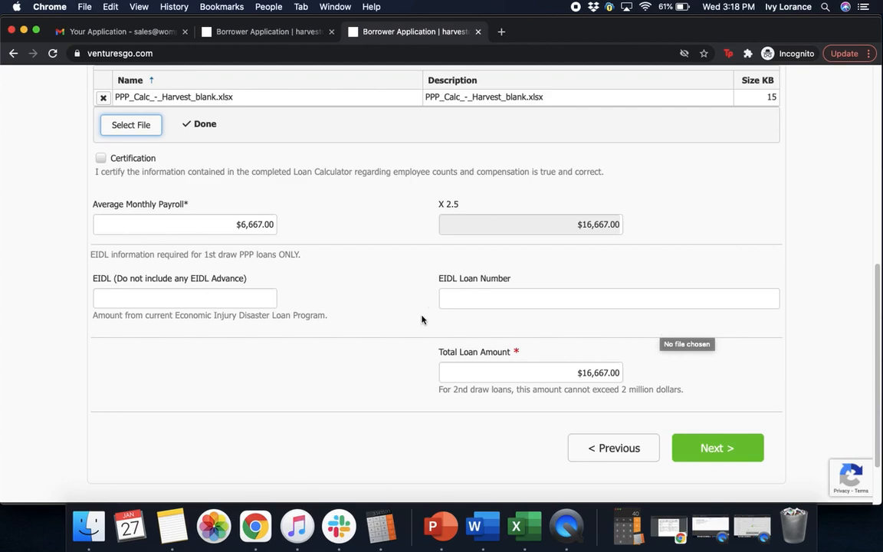
{"action": "left_click", "coordinate": [101, 158]}
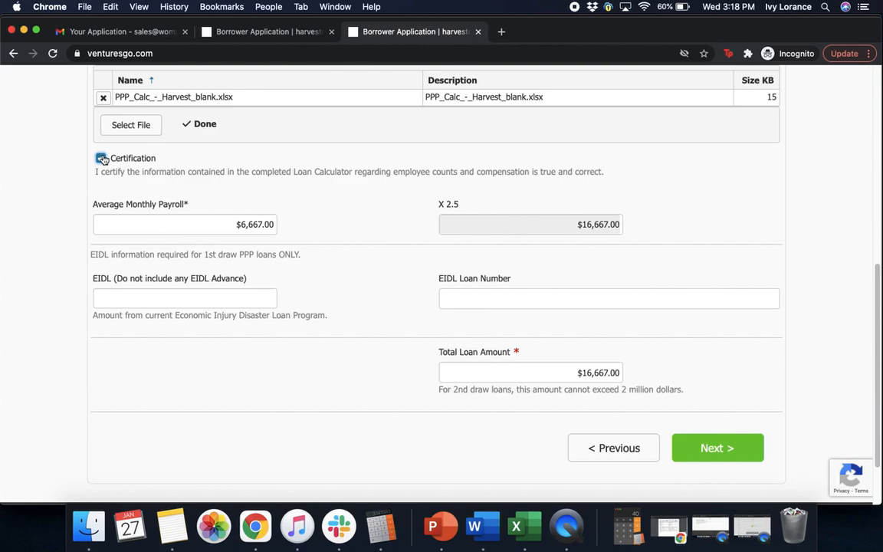
{"action": "left_click", "coordinate": [117, 305]}
{"action": "left_click", "coordinate": [473, 279]}
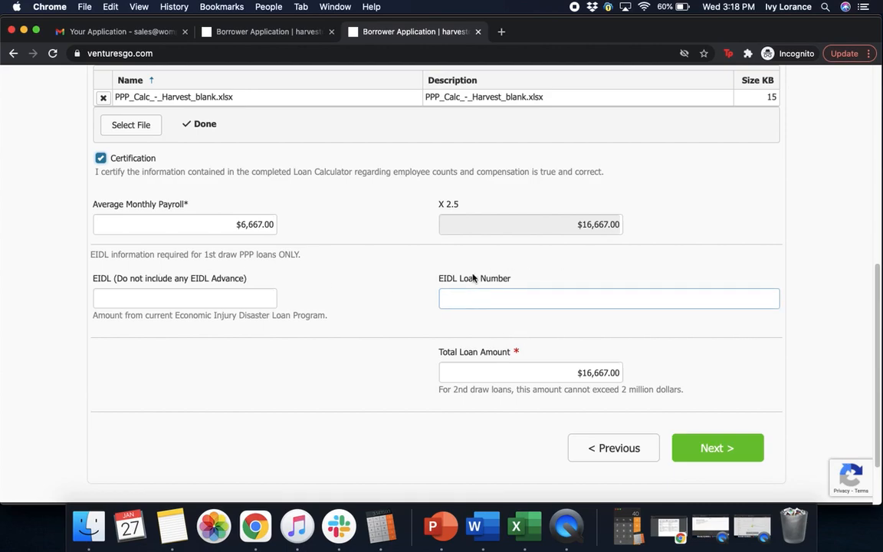
{"action": "left_click", "coordinate": [712, 448]}
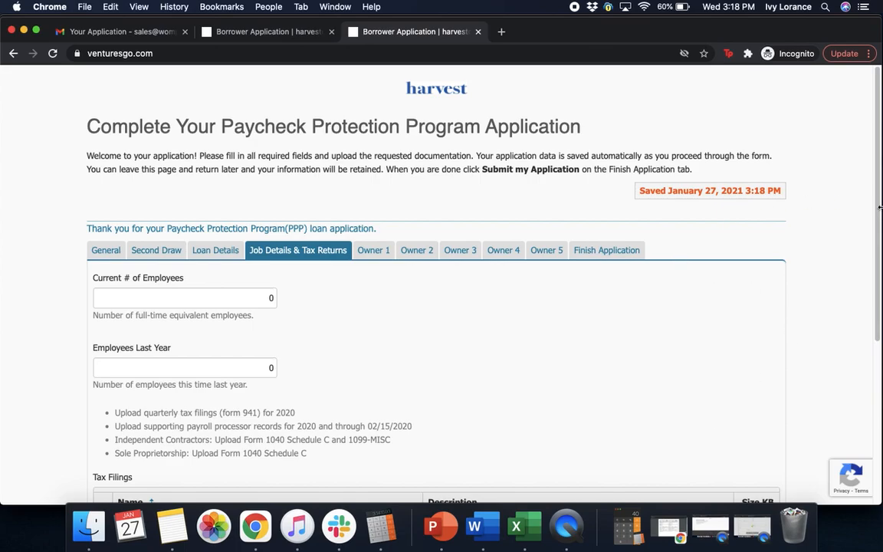
Step: Set Current # of Employees to 1 and Employees Last Year to 1
{"action": "scroll", "coordinate": [879, 211], "scroll_direction": "down", "scroll_amount": 2}
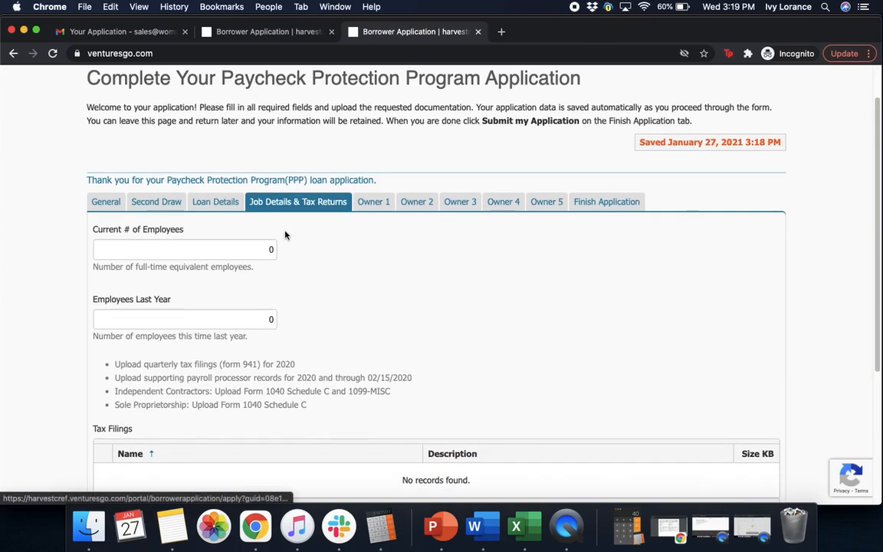
{"action": "left_click", "coordinate": [266, 246]}
{"action": "type", "text": "1"}
{"action": "left_click", "coordinate": [397, 267]}
{"action": "left_click", "coordinate": [258, 320]}
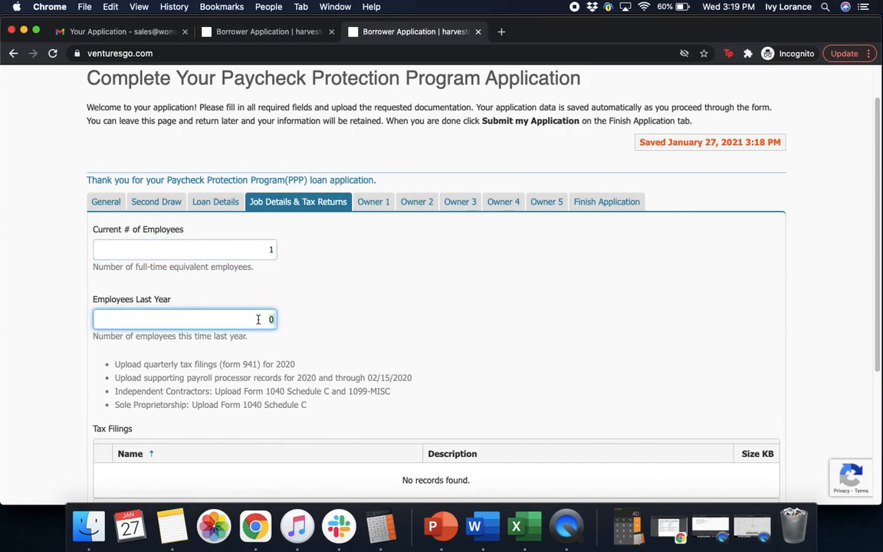
{"action": "type", "text": "1"}
{"action": "left_click", "coordinate": [378, 275]}
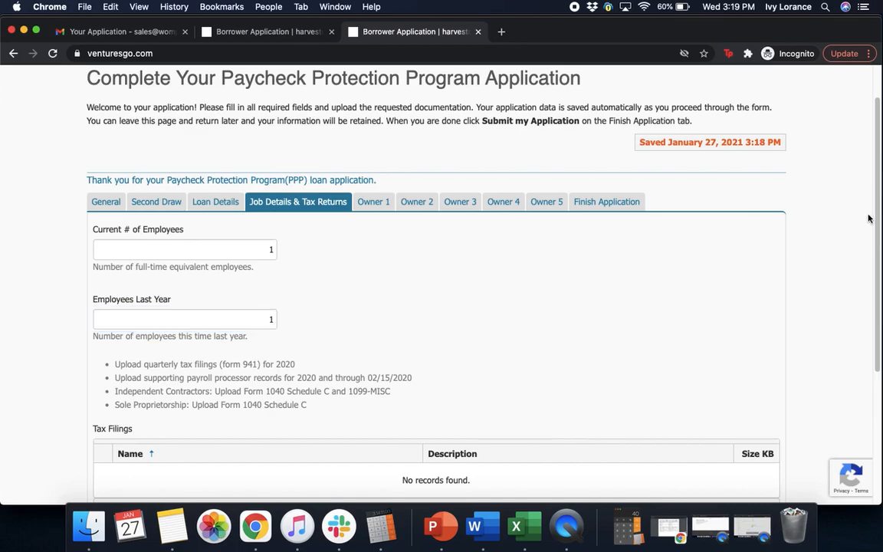
Step: Upload the 1040.png image as the first tax filing
{"action": "scroll", "coordinate": [880, 312], "scroll_direction": "down", "scroll_amount": 4}
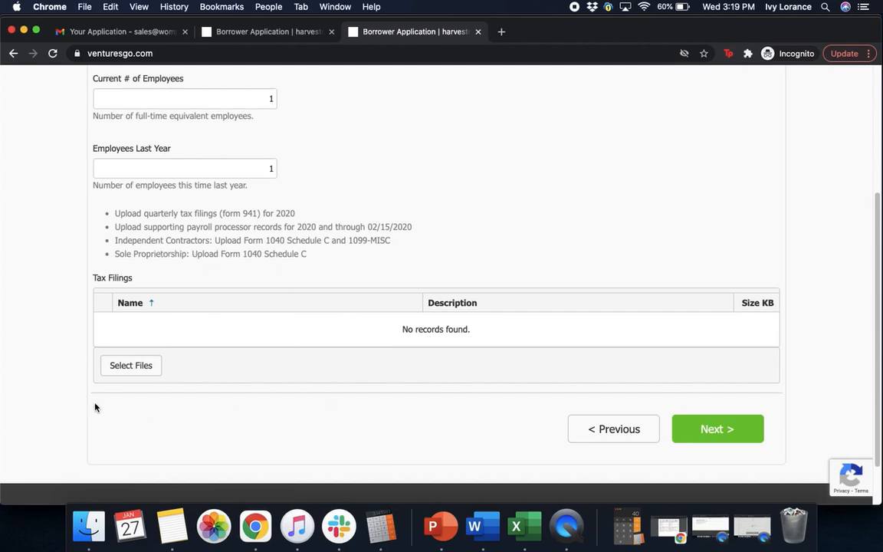
{"action": "left_click", "coordinate": [121, 371]}
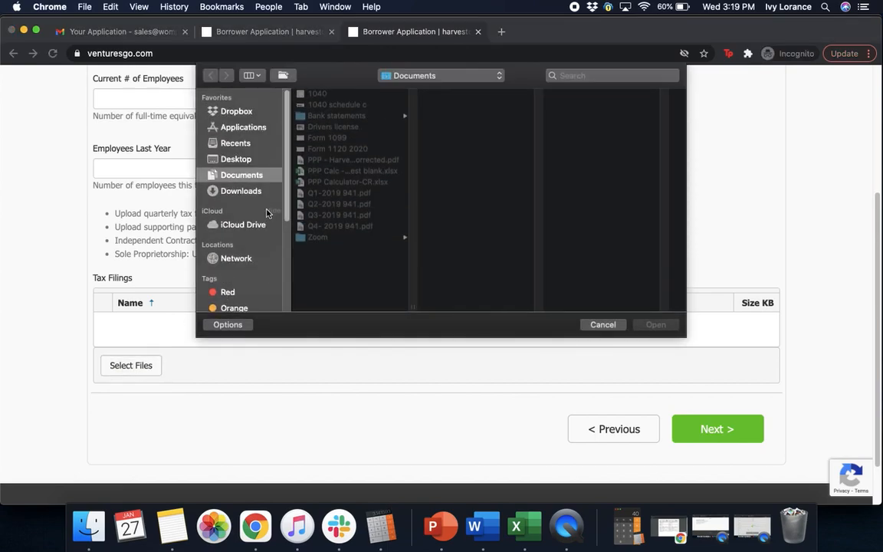
{"action": "left_click", "coordinate": [318, 95]}
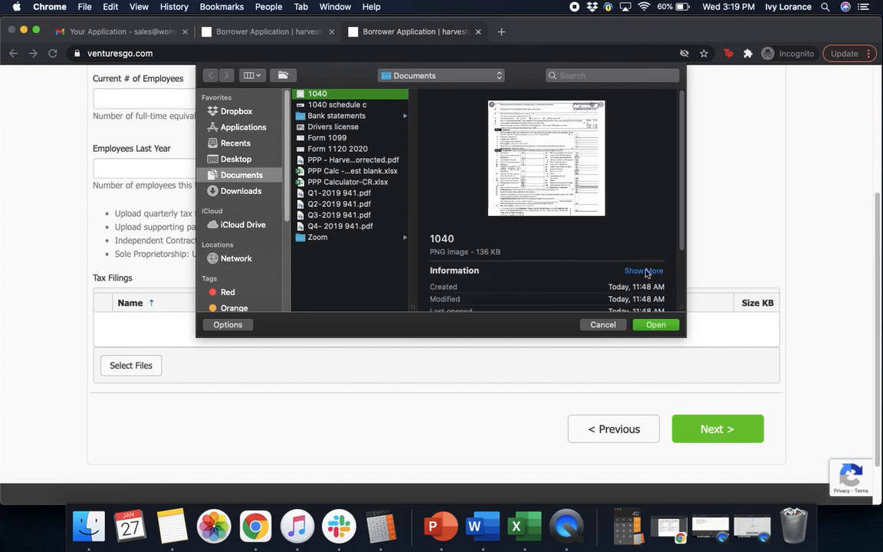
{"action": "left_click", "coordinate": [656, 325]}
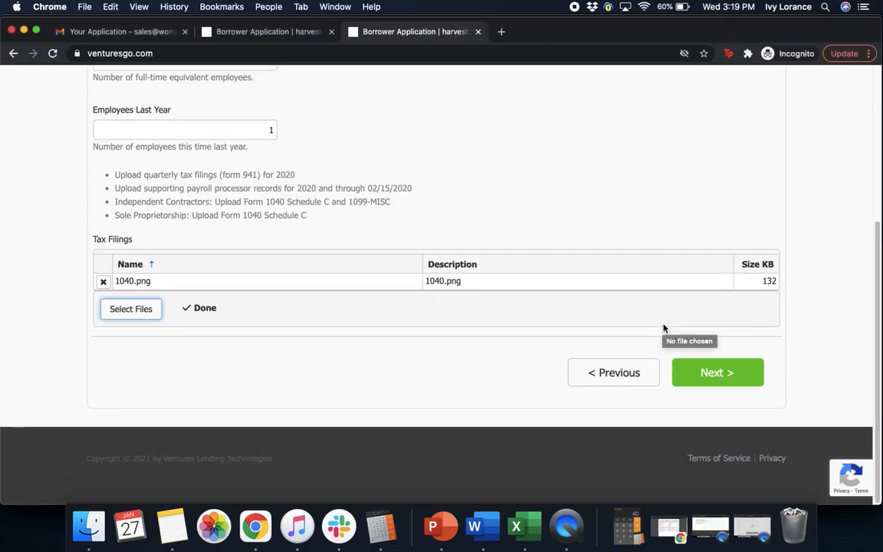
Step: Add Form_1099.png as a second tax filing and continue to Owner 1
{"action": "left_click", "coordinate": [132, 314]}
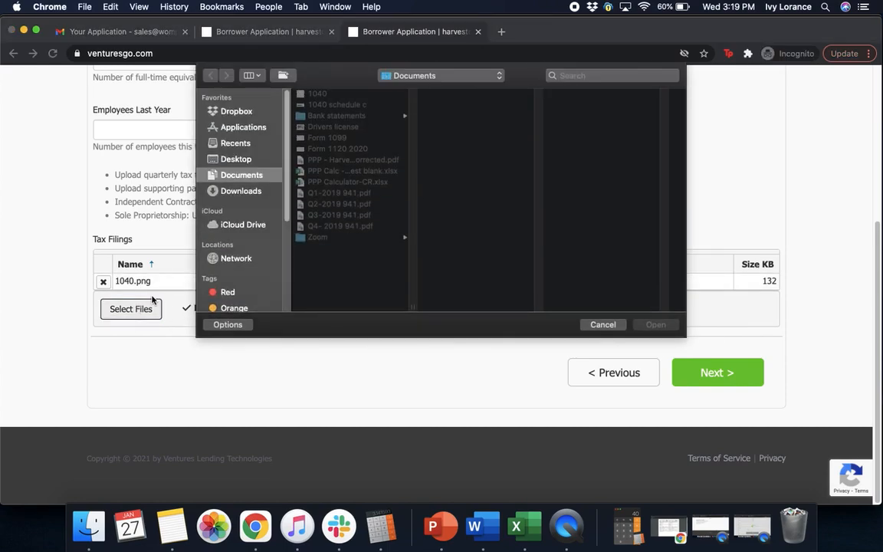
{"action": "left_click", "coordinate": [305, 136]}
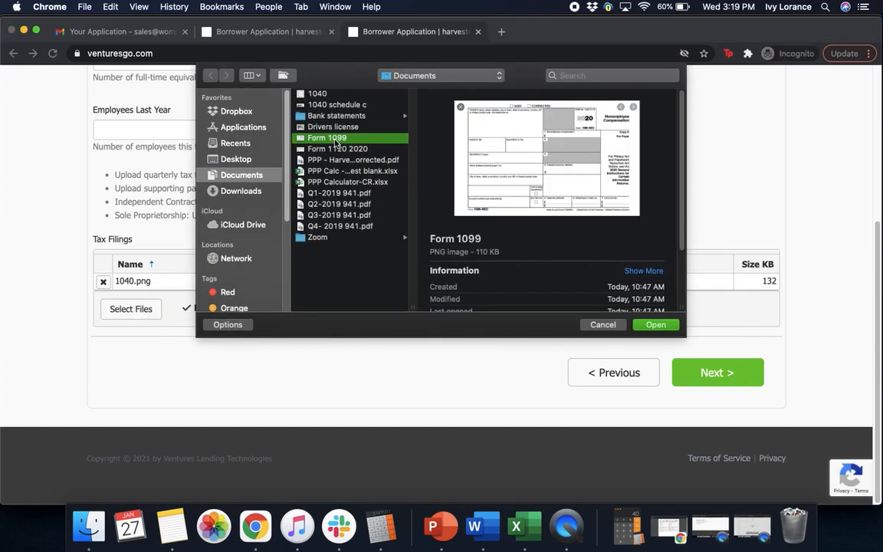
{"action": "left_click", "coordinate": [656, 325]}
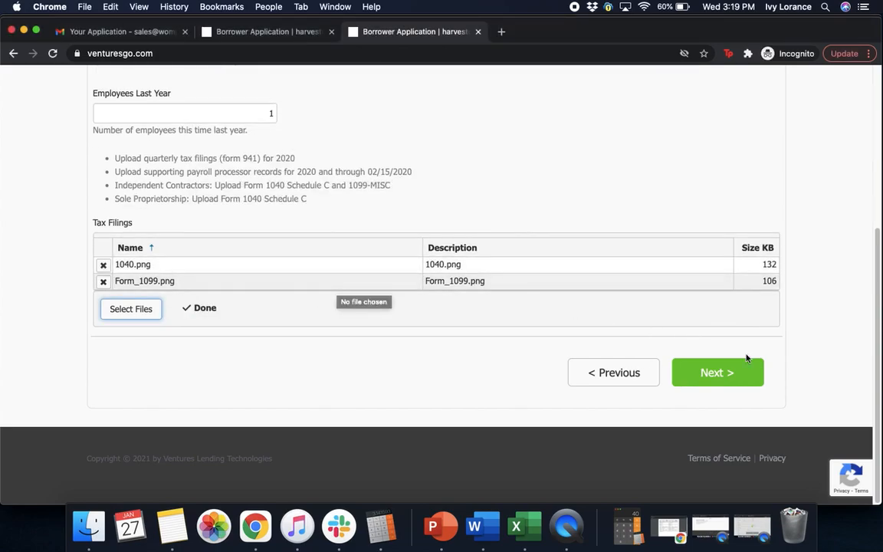
{"action": "left_click", "coordinate": [716, 373]}
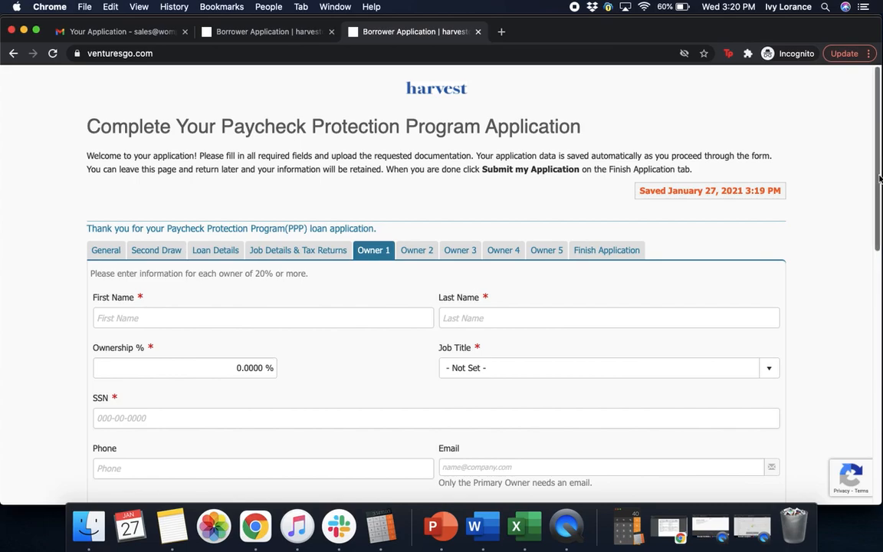
Step: Enter the owner's first and last name and 100% ownership
{"action": "scroll", "coordinate": [731, 229], "scroll_direction": "down", "scroll_amount": 4}
{"action": "left_click", "coordinate": [232, 184]}
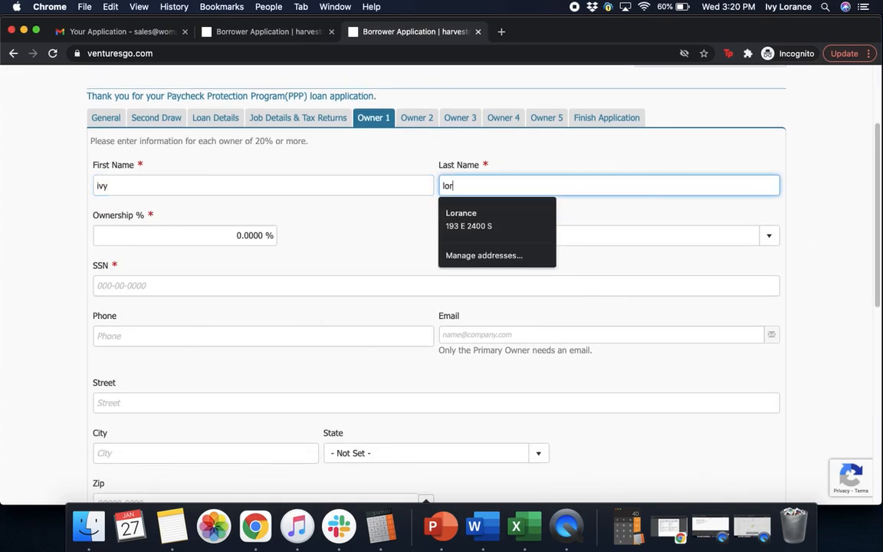
{"action": "left_click", "coordinate": [147, 236]}
{"action": "type", "text": "100"}
Step: Set the owner's job title to Owner and enter their social security number
{"action": "left_click", "coordinate": [516, 234]}
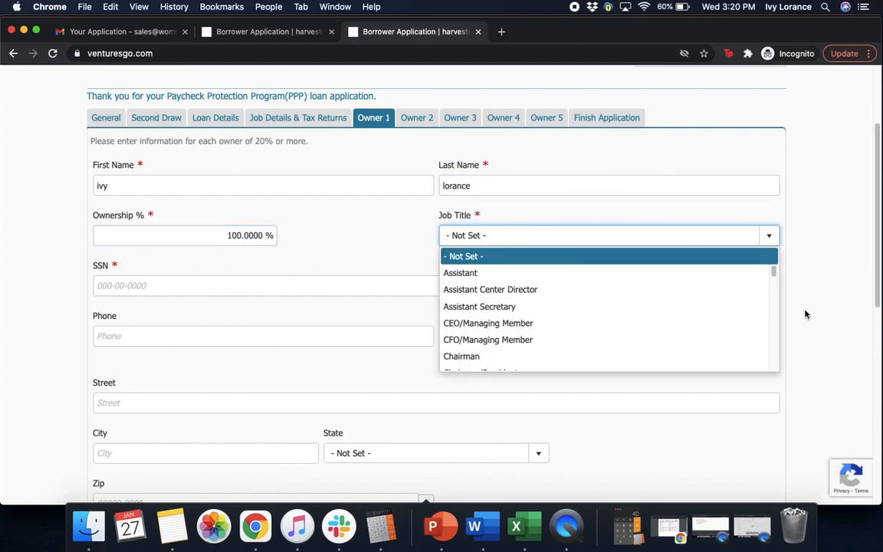
{"action": "scroll", "coordinate": [774, 283], "scroll_direction": "down", "scroll_amount": 1}
{"action": "left_click_drag", "start_coordinate": [773, 284], "coordinate": [769, 328]}
{"action": "left_click", "coordinate": [473, 328]}
{"action": "left_click", "coordinate": [183, 291]}
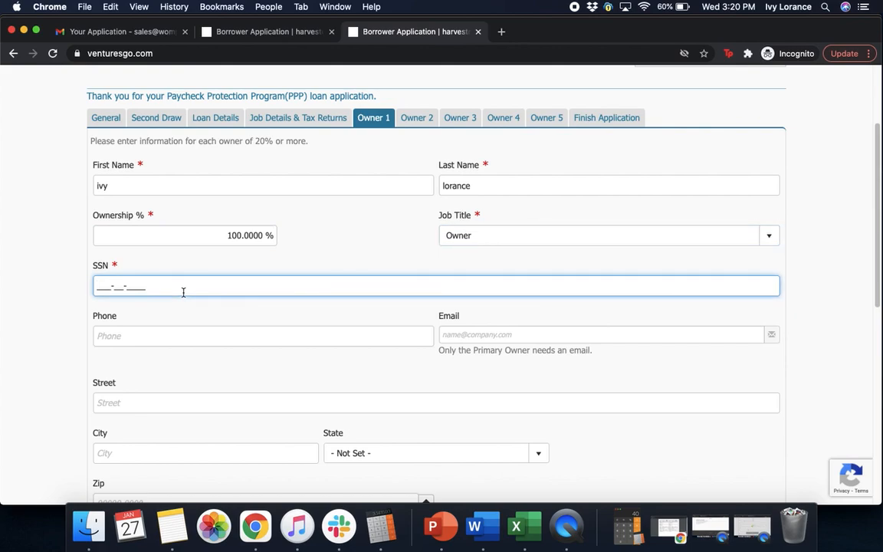
{"action": "left_click", "coordinate": [389, 264]}
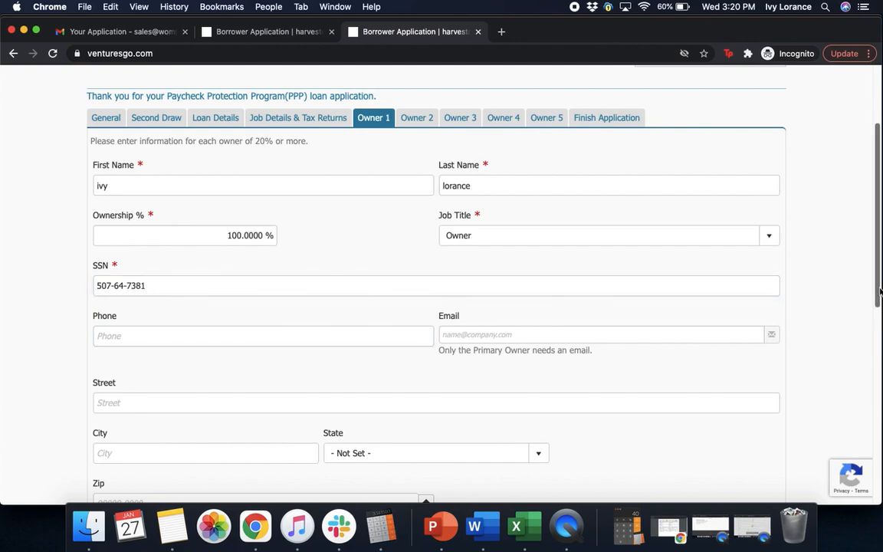
{"action": "left_click_drag", "start_coordinate": [878, 291], "coordinate": [876, 344]}
Step: Fill in the owner's phone number and e-mail address
{"action": "left_click", "coordinate": [315, 206]}
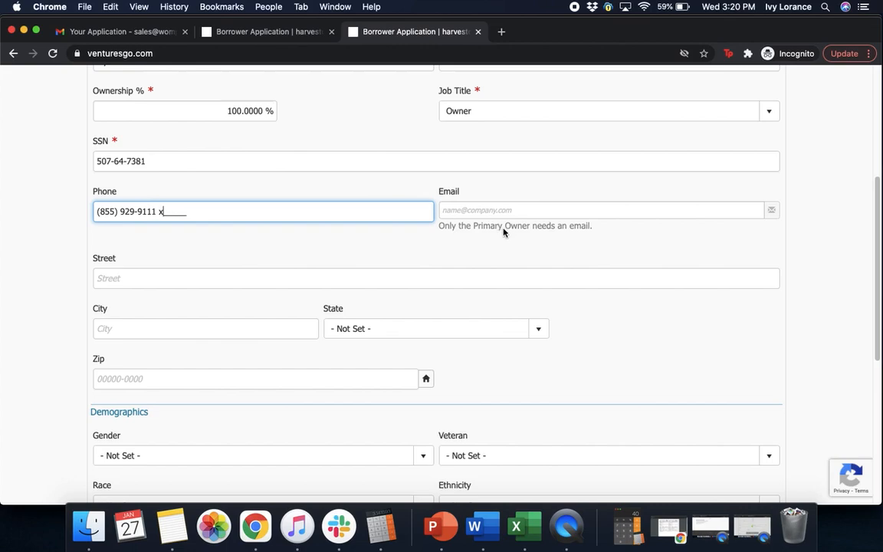
{"action": "left_click", "coordinate": [544, 203]}
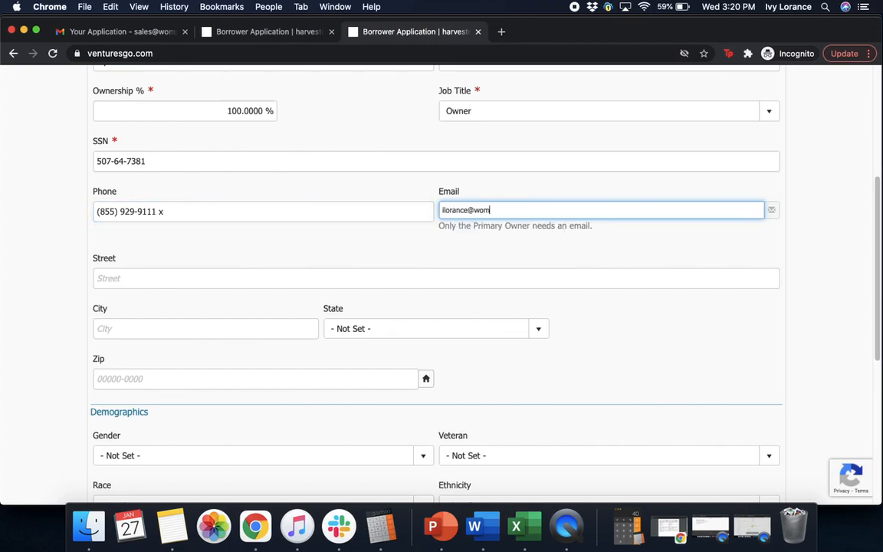
{"action": "left_click", "coordinate": [429, 251]}
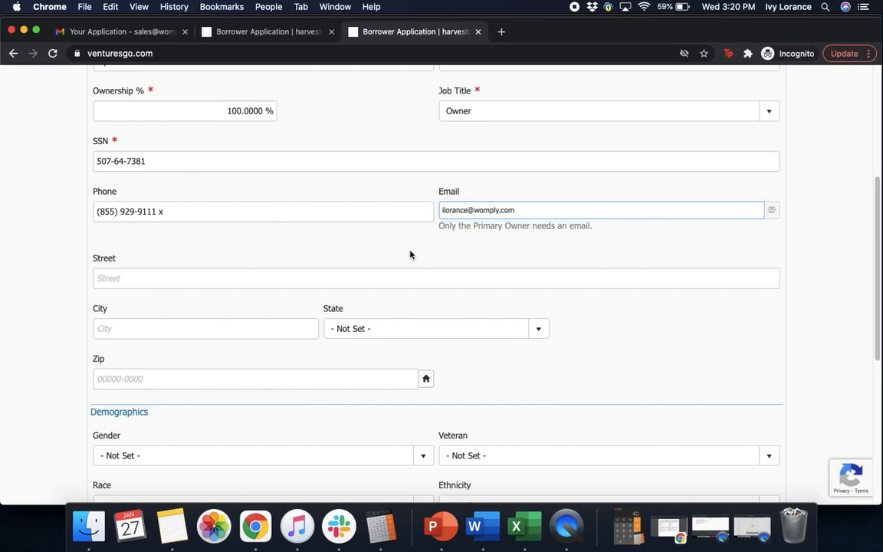
Step: Enter the owner's street and city, choose California, and auto-fill the ZIP+4 code
{"action": "left_click", "coordinate": [230, 277]}
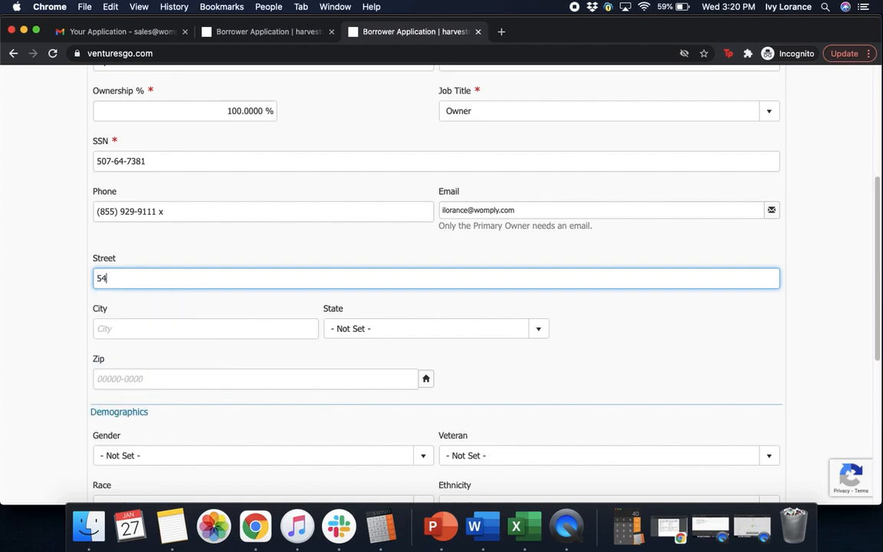
{"action": "left_click", "coordinate": [123, 331]}
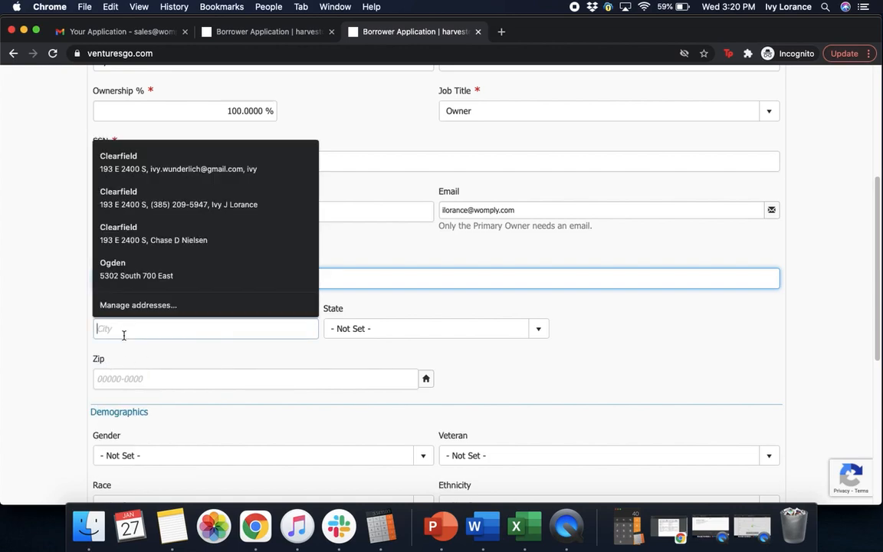
{"action": "type", "text": "san "}
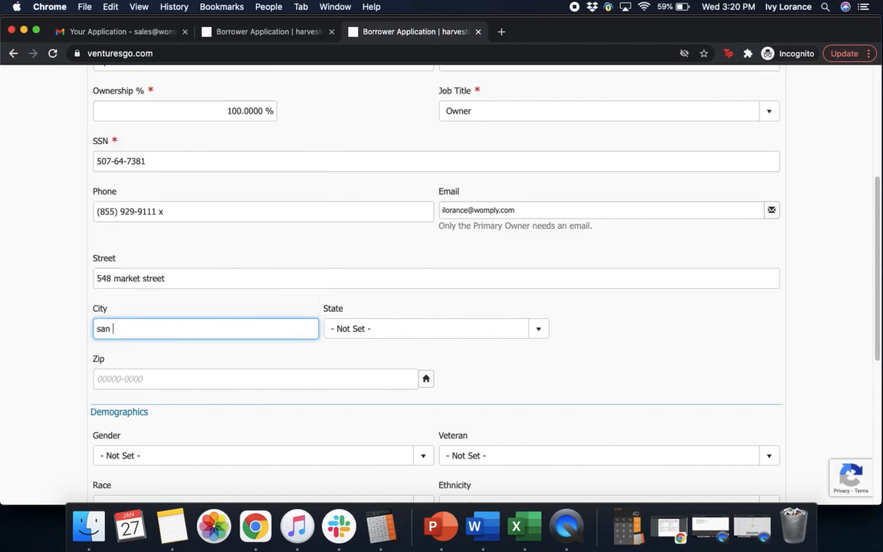
{"action": "type", "text": "francisco"}
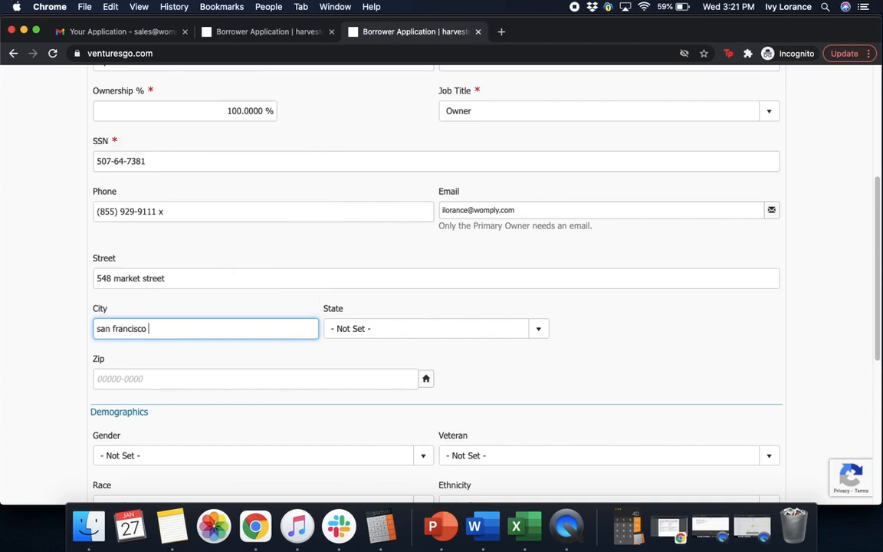
{"action": "left_click", "coordinate": [387, 330]}
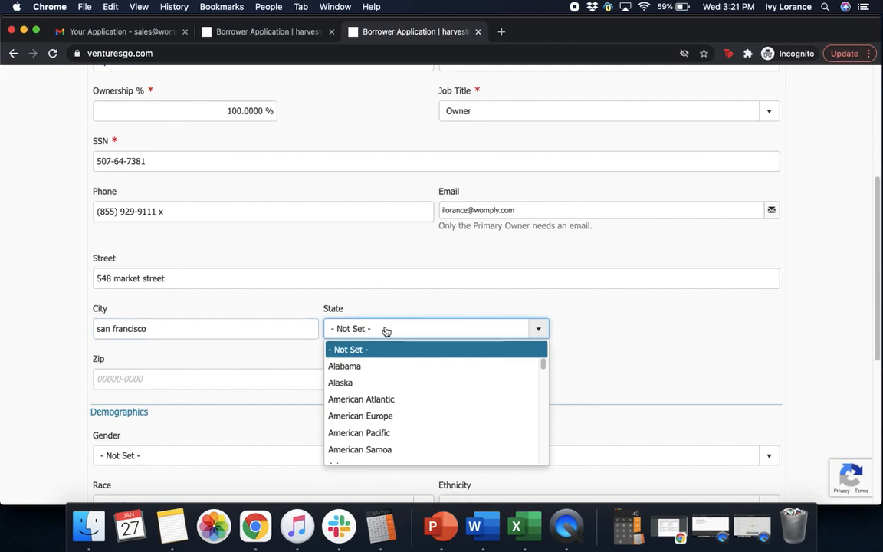
{"action": "left_click_drag", "start_coordinate": [544, 369], "coordinate": [542, 374]}
{"action": "left_click", "coordinate": [337, 403]}
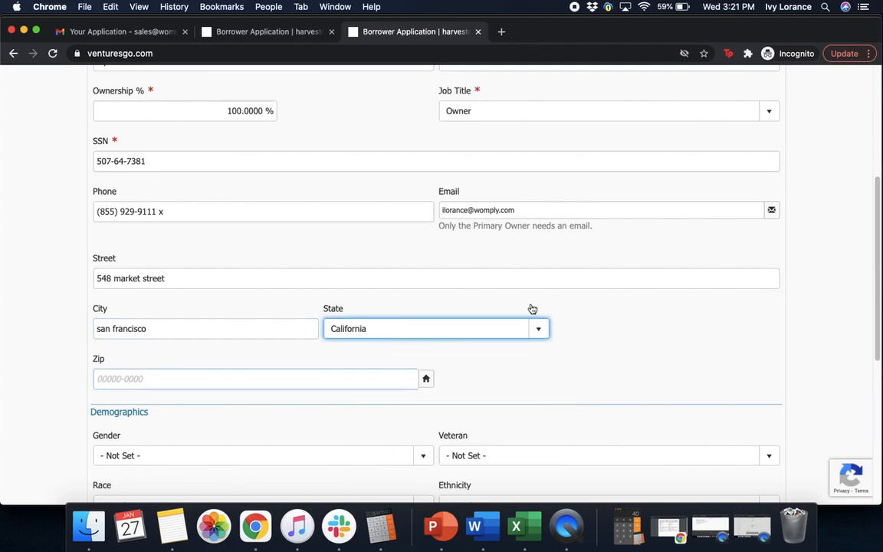
{"action": "left_click", "coordinate": [739, 293]}
{"action": "left_click", "coordinate": [424, 380]}
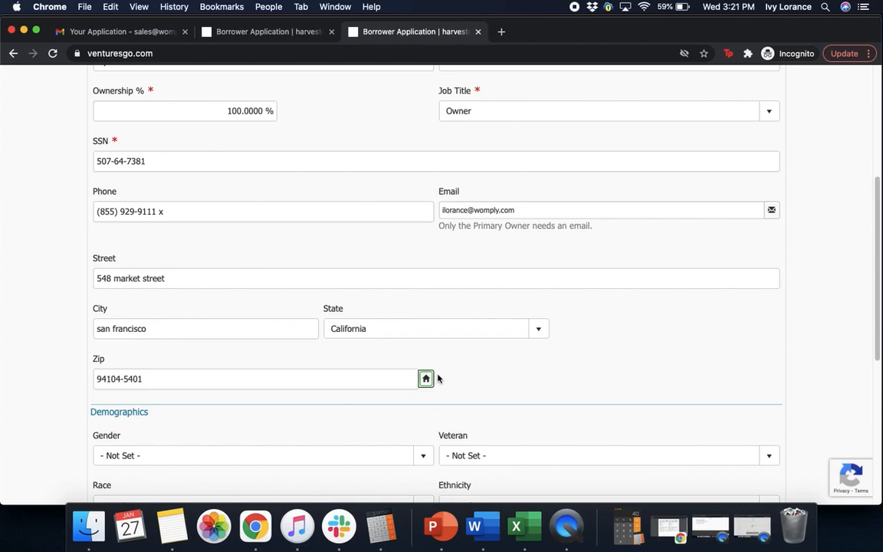
{"action": "left_click_drag", "start_coordinate": [879, 282], "coordinate": [867, 381]}
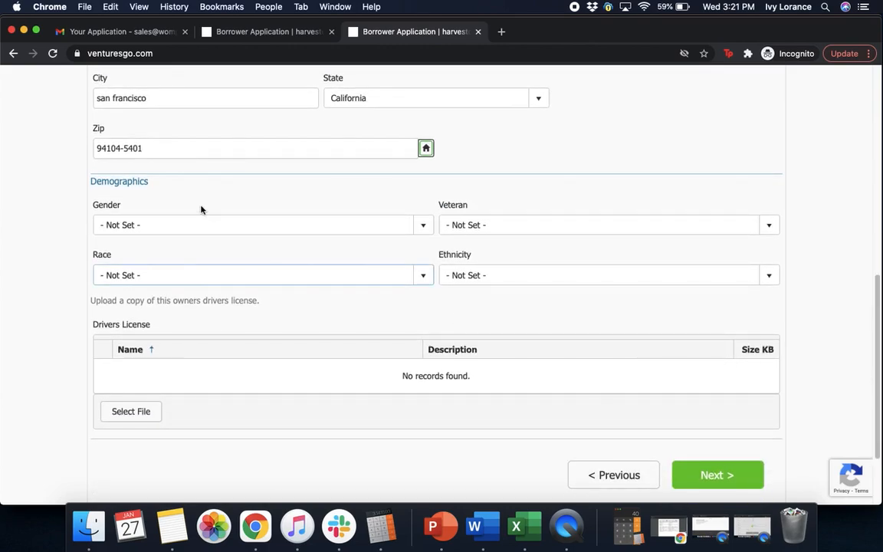
Step: Set demographics to Female, Non-Veteran, White/Caucasian and Not Hispanic/Latino
{"action": "left_click", "coordinate": [197, 231]}
{"action": "left_click", "coordinate": [161, 260]}
{"action": "left_click", "coordinate": [520, 223]}
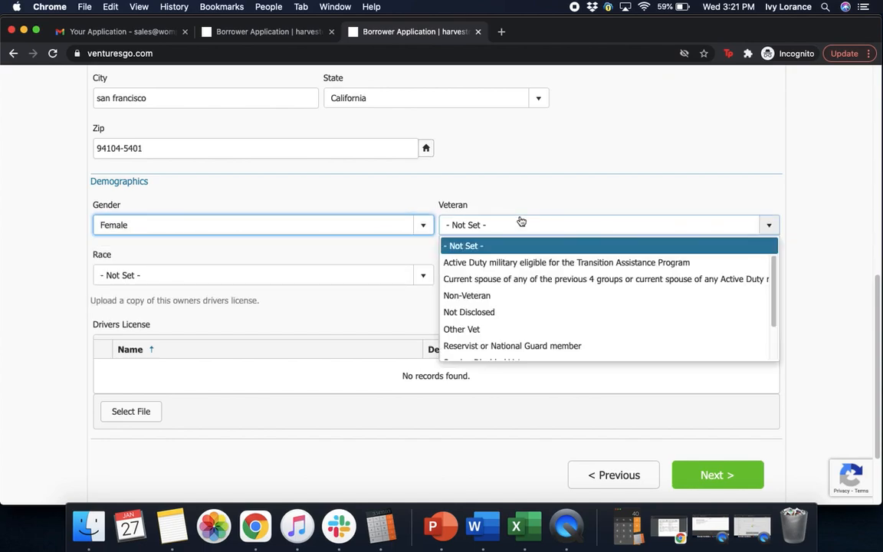
{"action": "left_click", "coordinate": [485, 297]}
{"action": "left_click", "coordinate": [198, 280]}
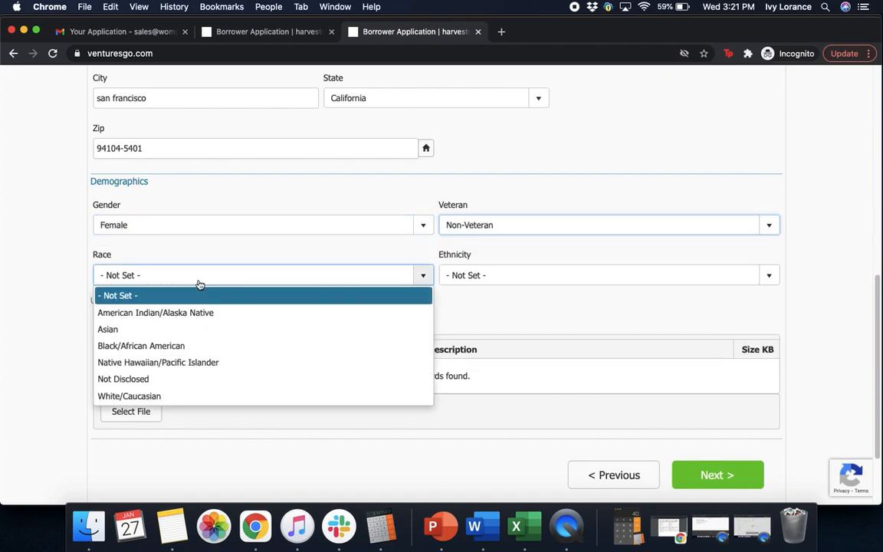
{"action": "left_click", "coordinate": [144, 397]}
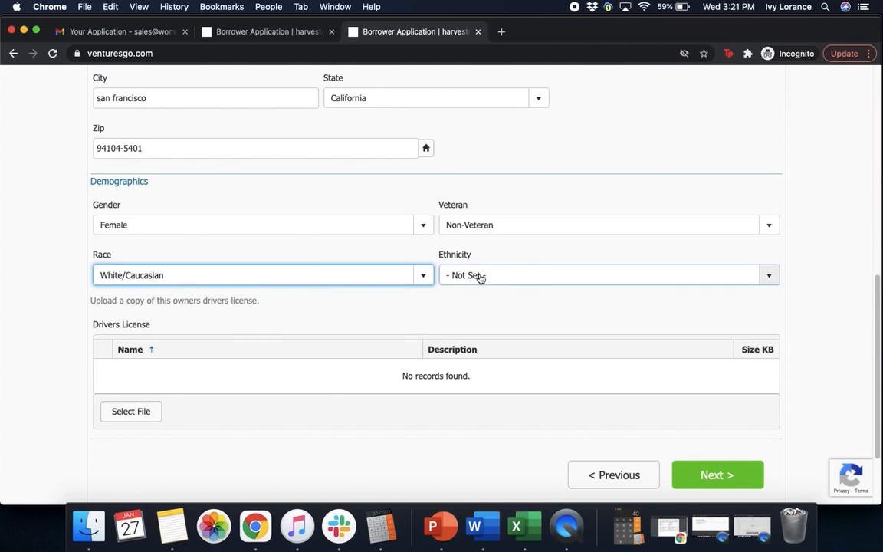
{"action": "left_click", "coordinate": [479, 276]}
{"action": "left_click", "coordinate": [484, 344]}
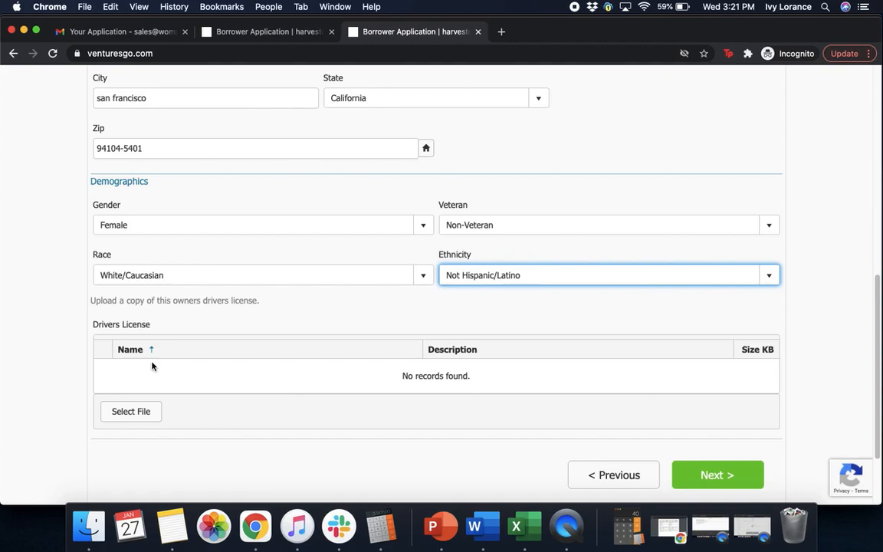
Step: Upload Drivers_license.png and continue to the Owner 2 page
{"action": "left_click", "coordinate": [122, 416]}
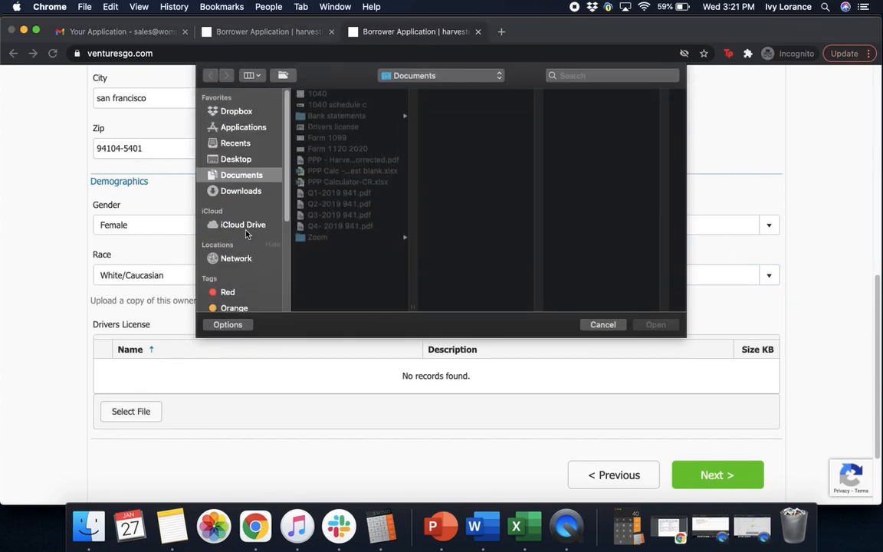
{"action": "left_click", "coordinate": [327, 127]}
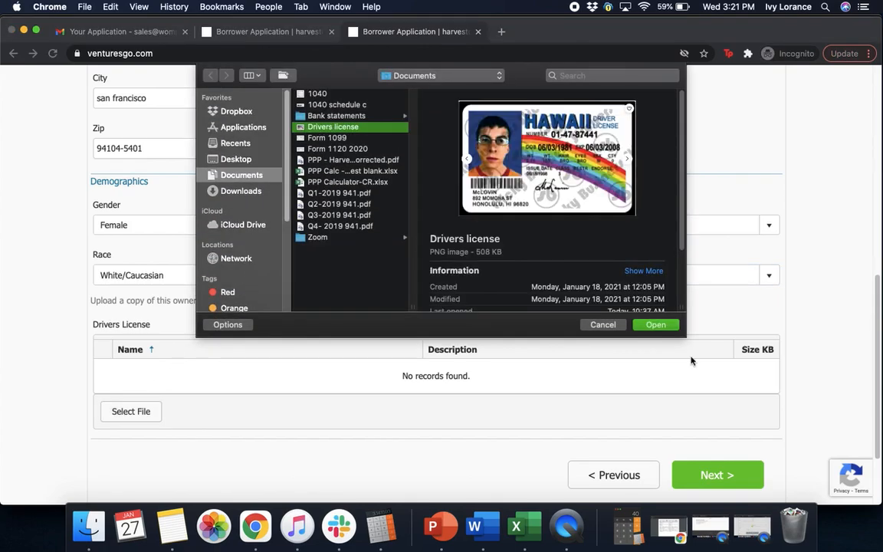
{"action": "left_click", "coordinate": [659, 328]}
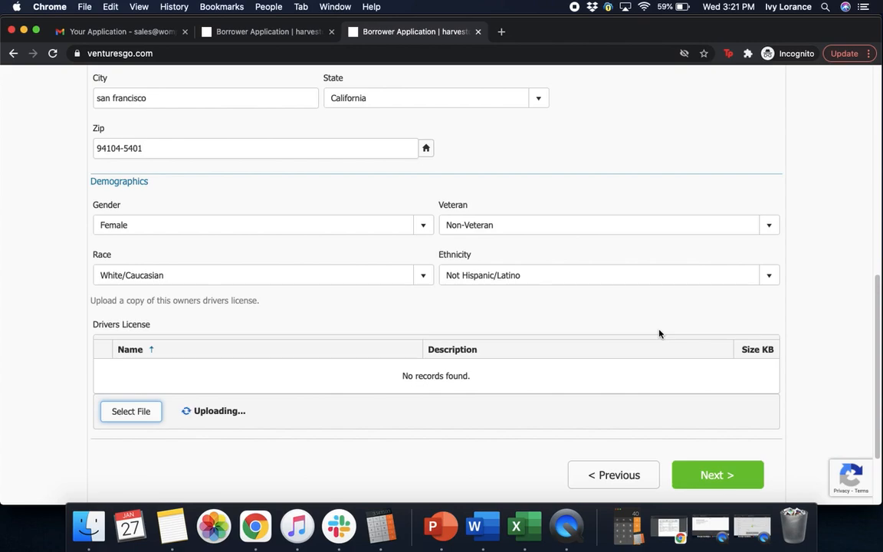
{"action": "scroll", "coordinate": [279, 400], "scroll_direction": "down", "scroll_amount": 2}
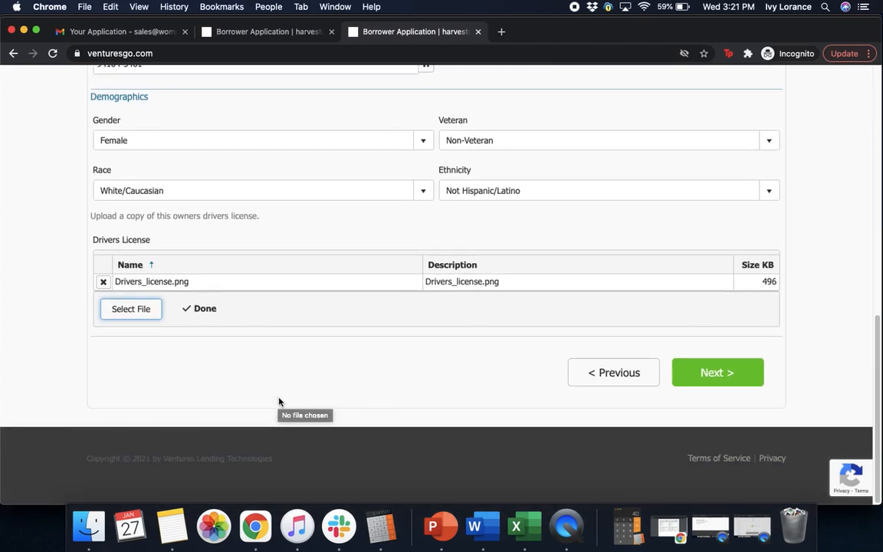
{"action": "left_click", "coordinate": [696, 372]}
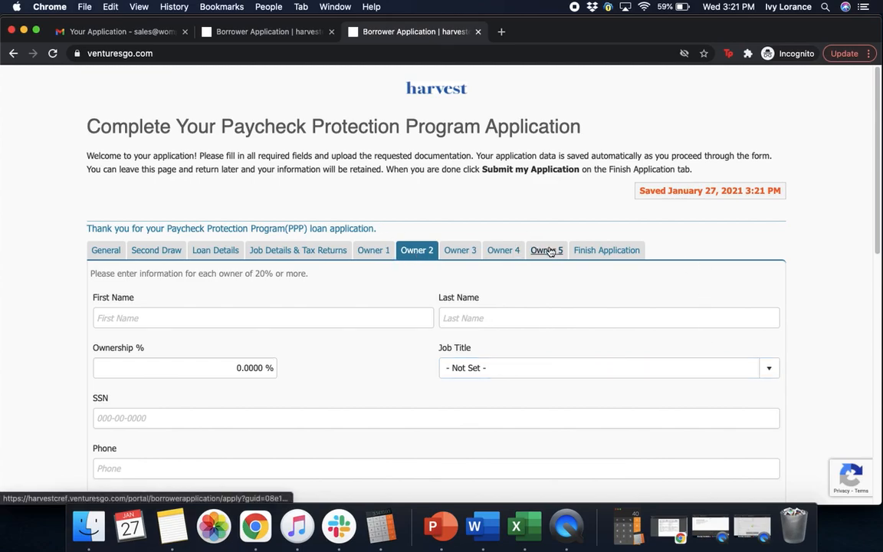
Step: On the Finish Application tab, leave Comments blank and submit the application
{"action": "left_click", "coordinate": [610, 252]}
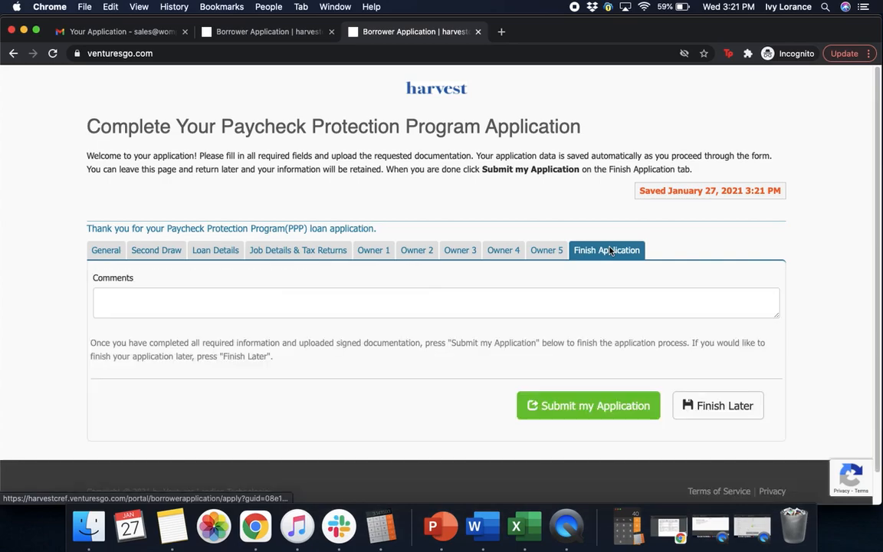
{"action": "left_click", "coordinate": [157, 294]}
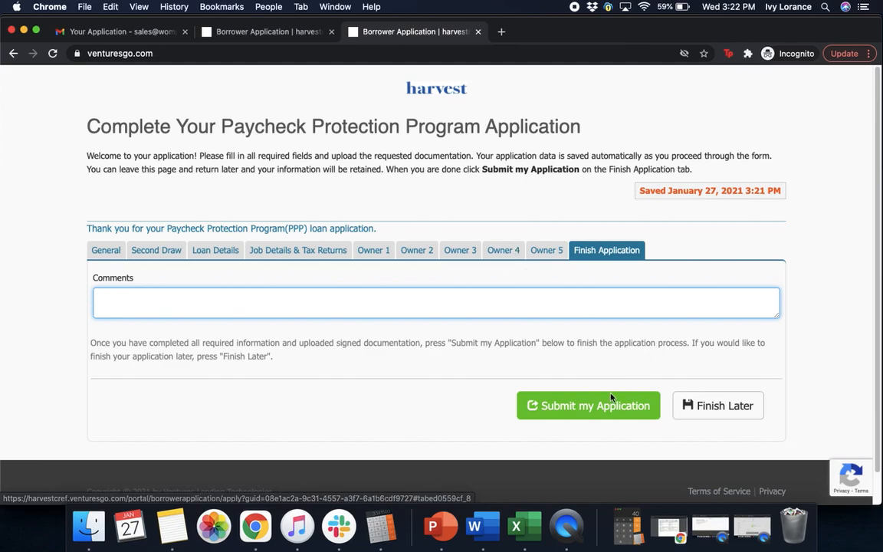
{"action": "left_click", "coordinate": [588, 414]}
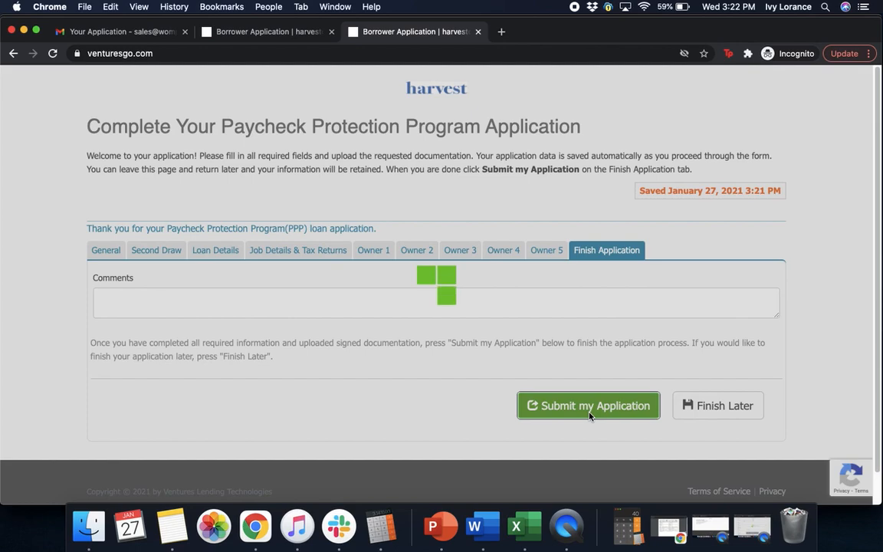